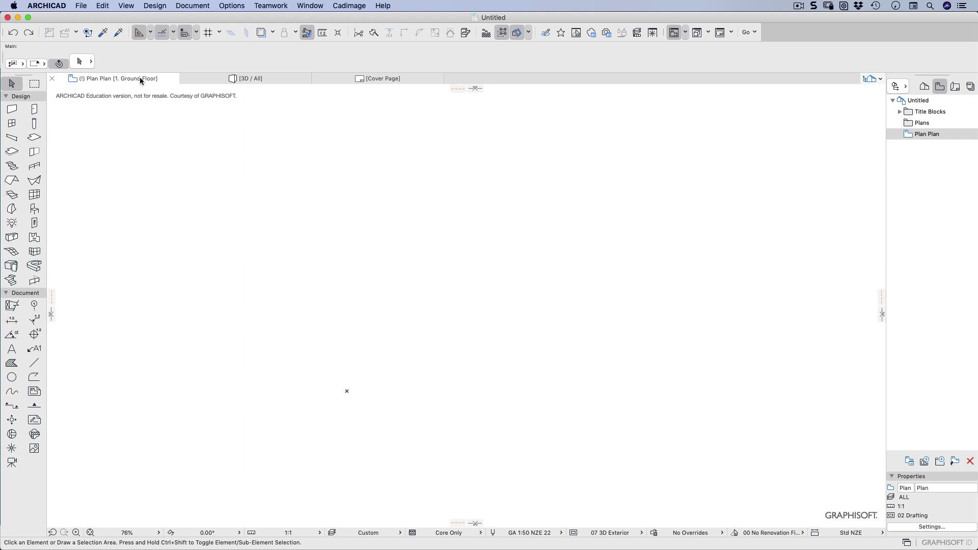
{"action": "left_click", "coordinate": [199, 81]}
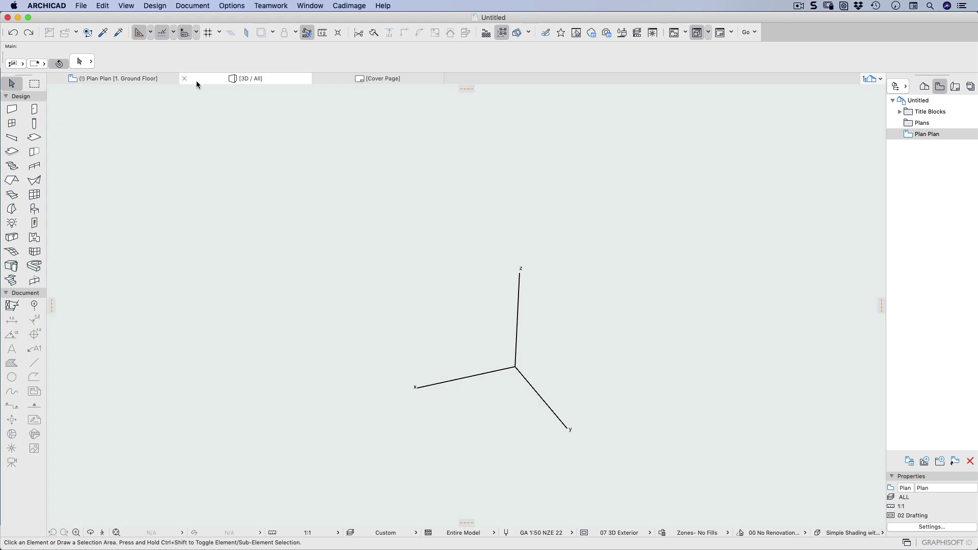
{"action": "left_click", "coordinate": [149, 78]}
{"action": "left_click", "coordinate": [210, 78]}
{"action": "middle_click_drag", "start_coordinate": [489, 367], "coordinate": [455, 346], "text": "shift"}
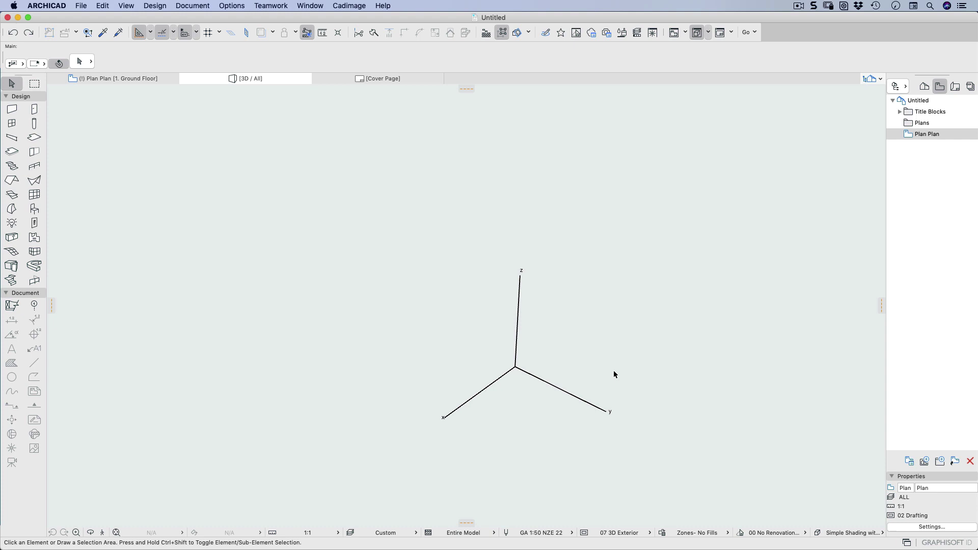
{"action": "left_click", "coordinate": [97, 80]}
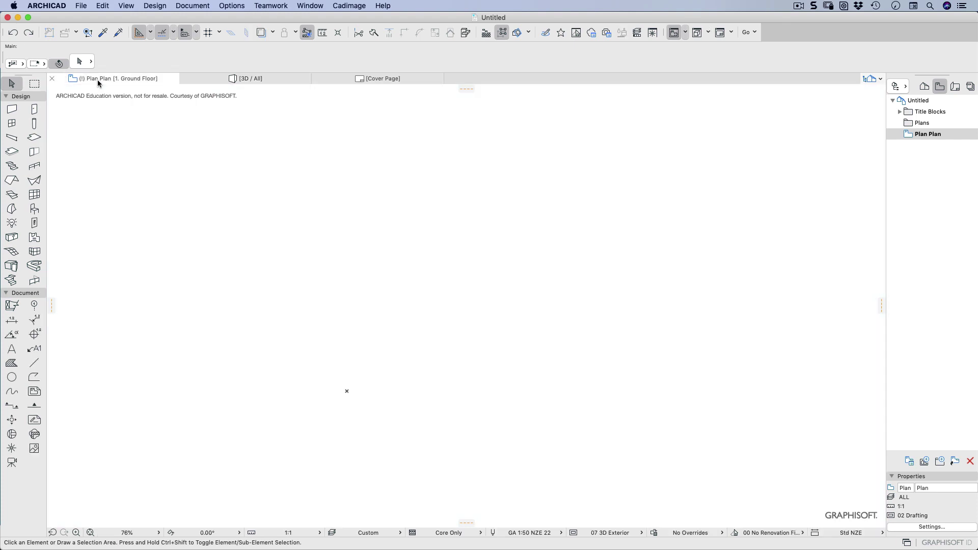
{"action": "left_click", "coordinate": [279, 241]}
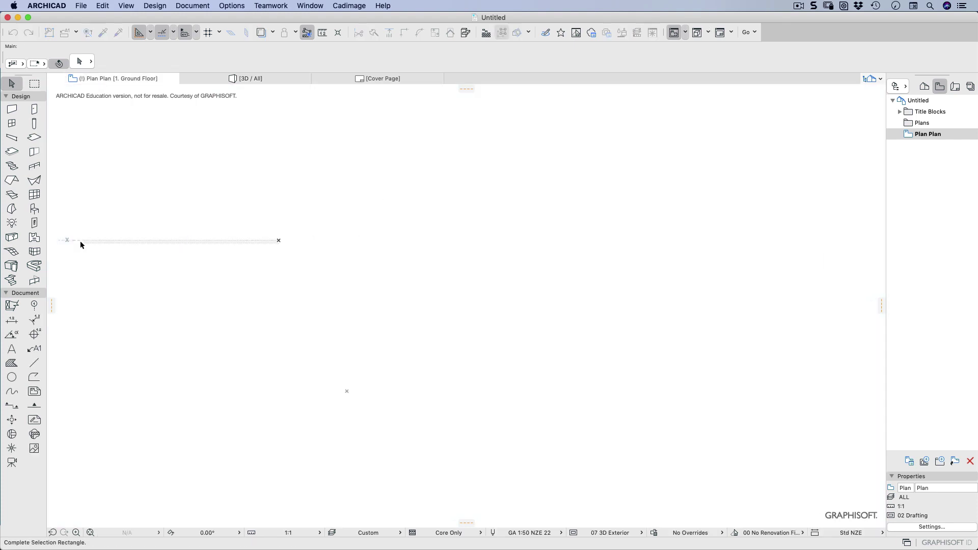
Draw a rectangular Plywood Morph on the floor plan from the project origin, 95 wide and 45 high.
{"action": "left_click", "coordinate": [11, 209]}
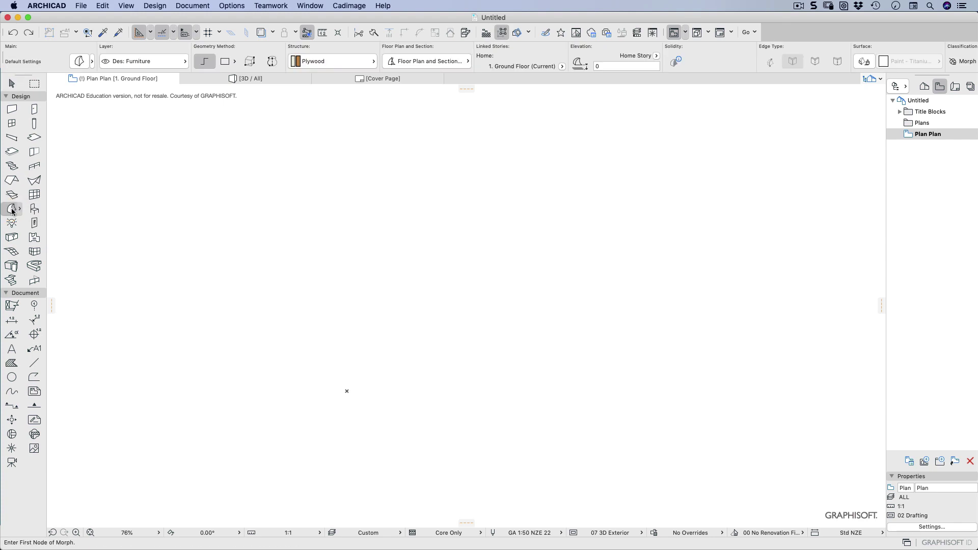
{"action": "left_click", "coordinate": [225, 62]}
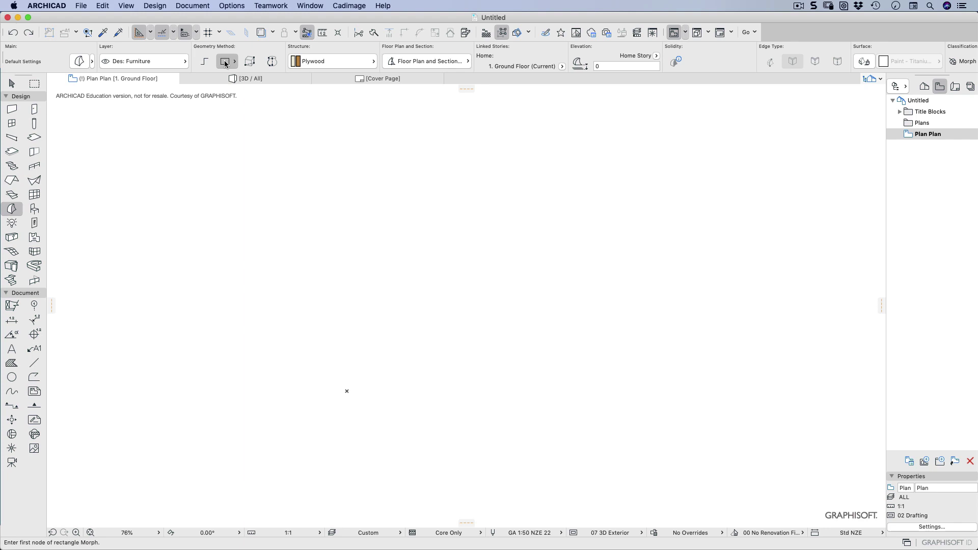
{"action": "left_click", "coordinate": [234, 62]}
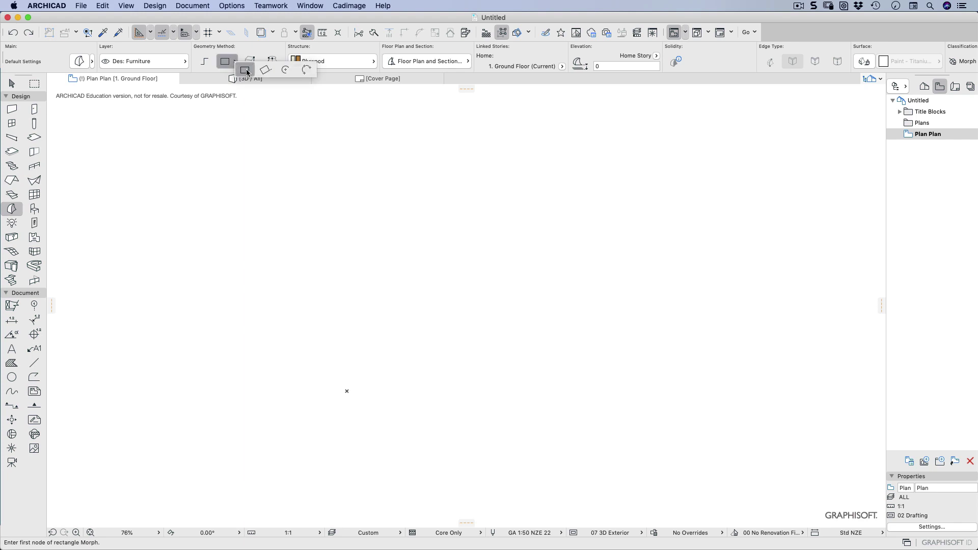
{"action": "left_click", "coordinate": [264, 72]}
{"action": "left_click", "coordinate": [284, 71]}
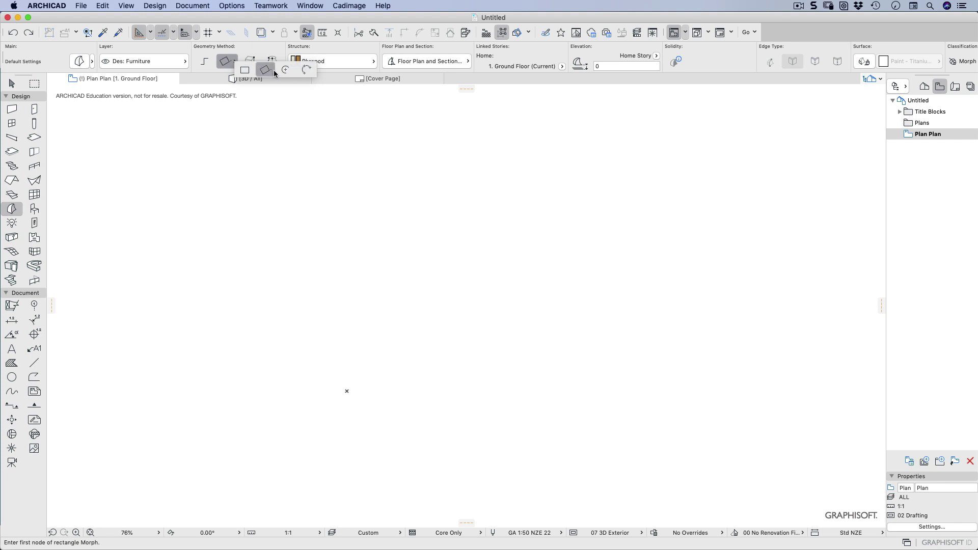
{"action": "left_click", "coordinate": [245, 72]}
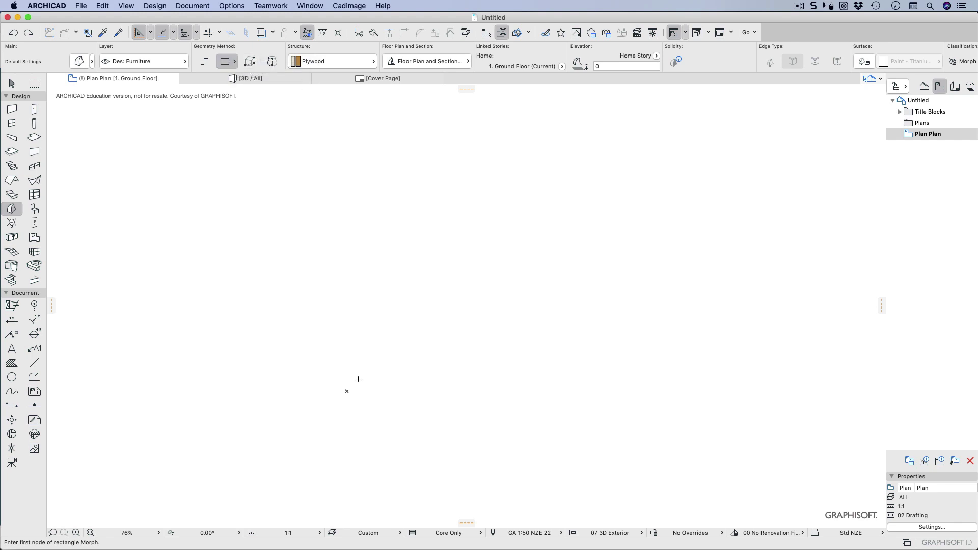
{"action": "left_click", "coordinate": [347, 392]}
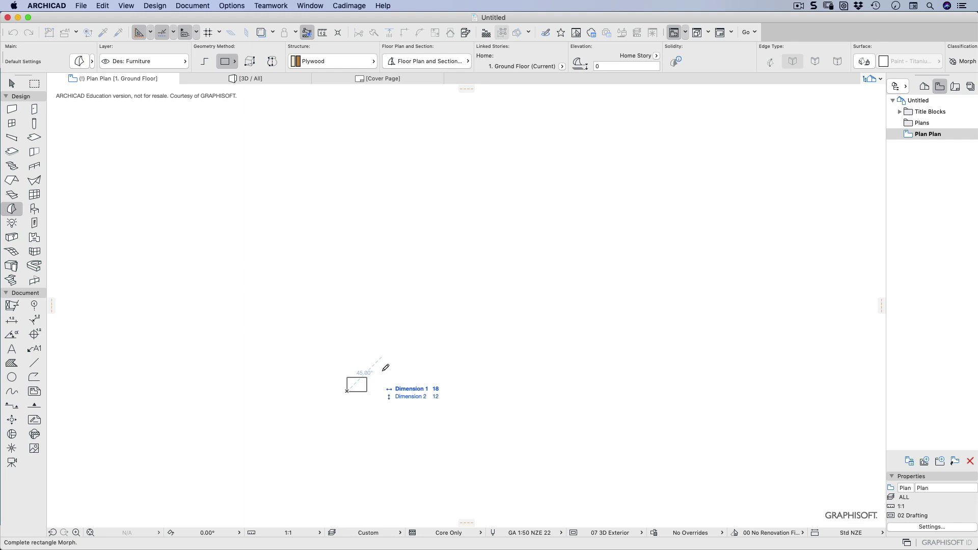
{"action": "key", "text": "Tab"}
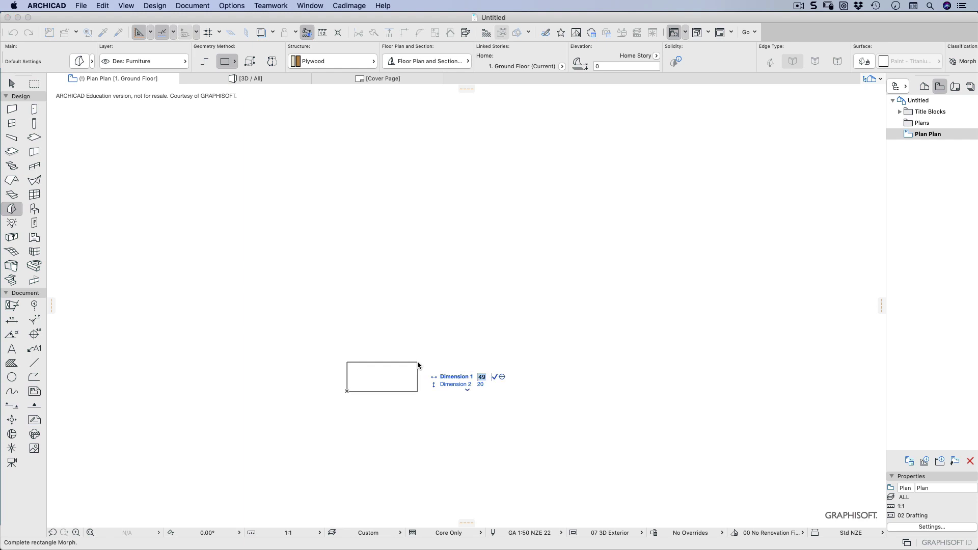
{"action": "type", "text": "95"}
{"action": "key", "text": "Tab"}
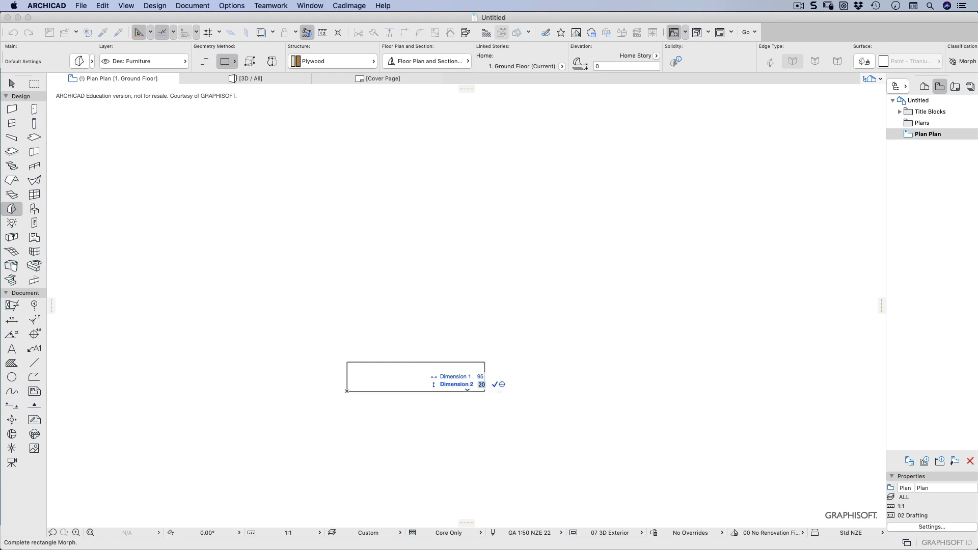
{"action": "type", "text": "45"}
{"action": "key", "text": "Return"}
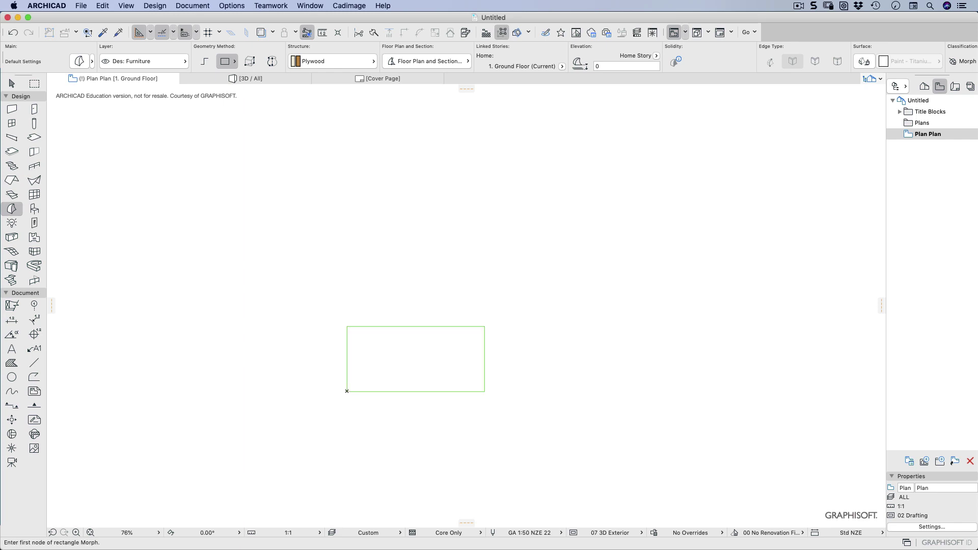
Extrude the rectangular Morph upward by 110 in the 3D view and deselect the resulting block.
{"action": "key", "text": "F3"}
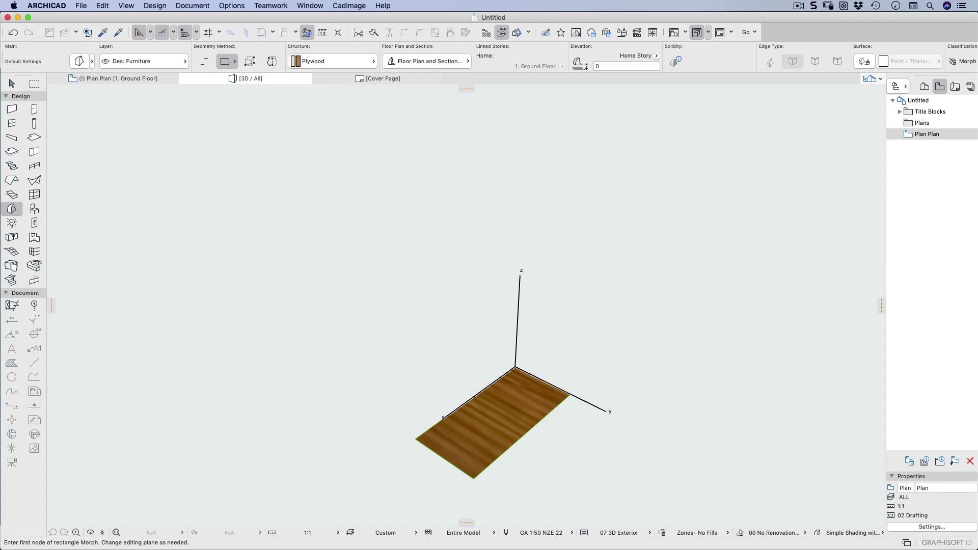
{"action": "left_click", "coordinate": [11, 84]}
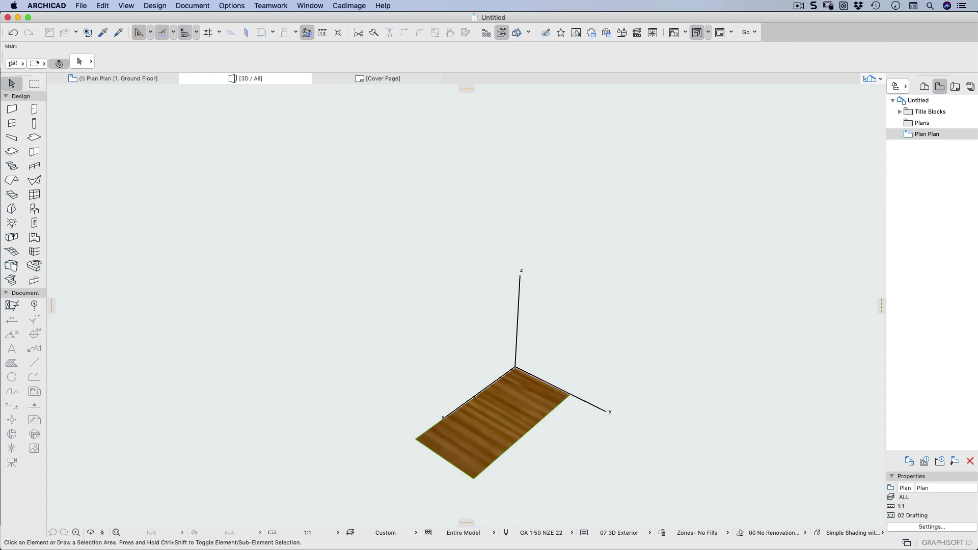
{"action": "key", "text": "super+a"}
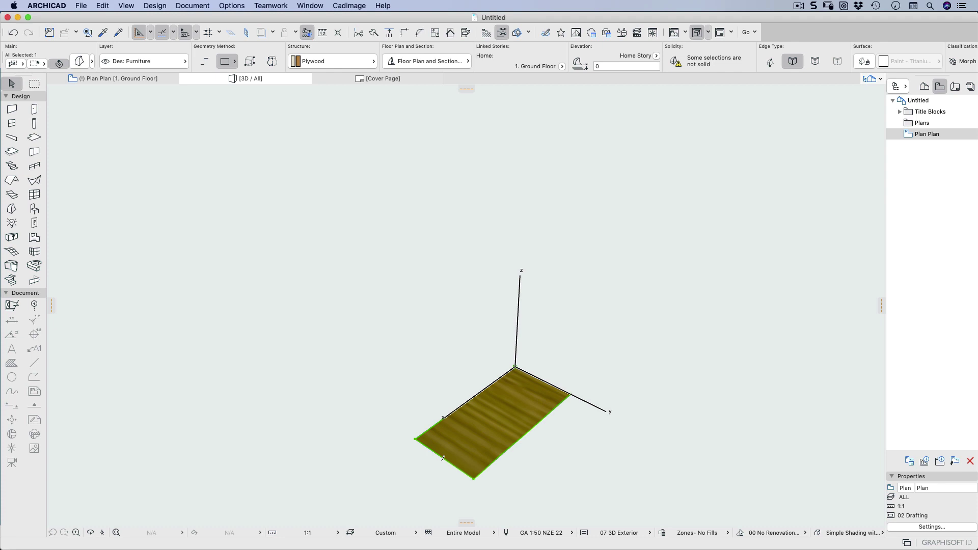
{"action": "left_click", "coordinate": [442, 458]}
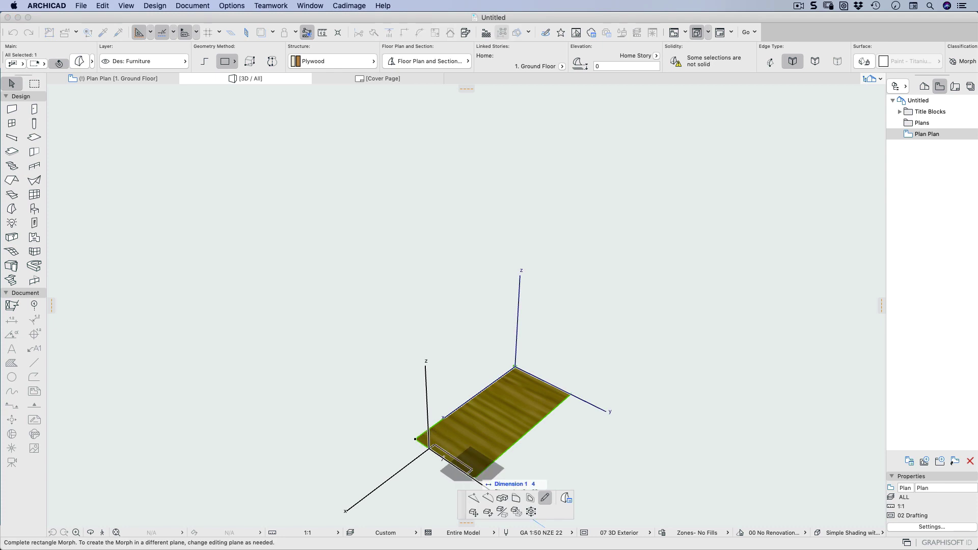
{"action": "left_click", "coordinate": [502, 498]}
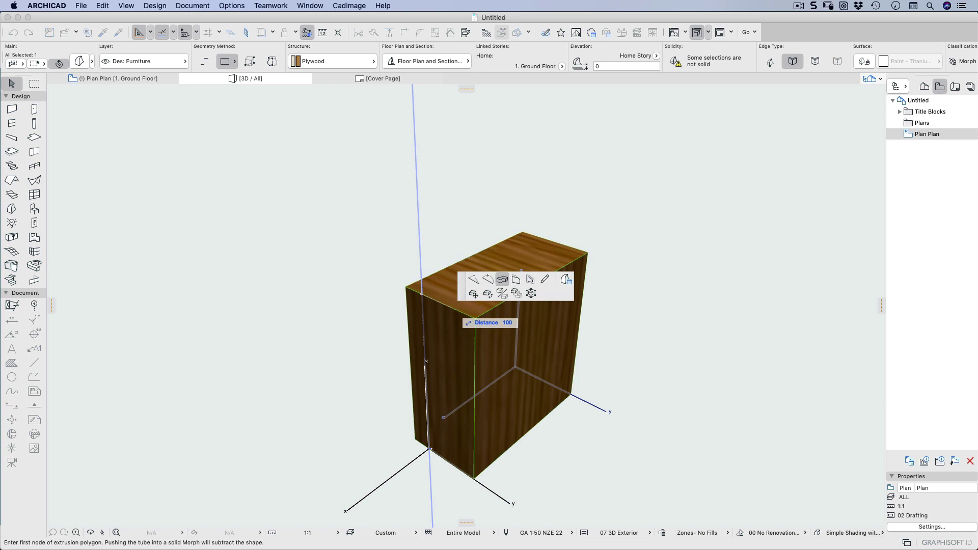
{"action": "type", "text": "1"}
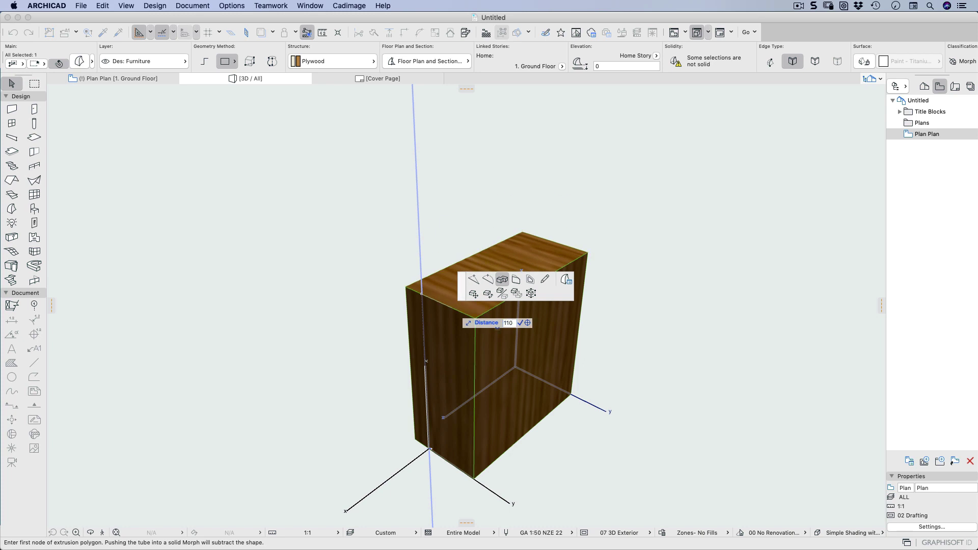
{"action": "type", "text": "10"}
{"action": "key", "text": "Return"}
{"action": "left_click", "coordinate": [421, 275]}
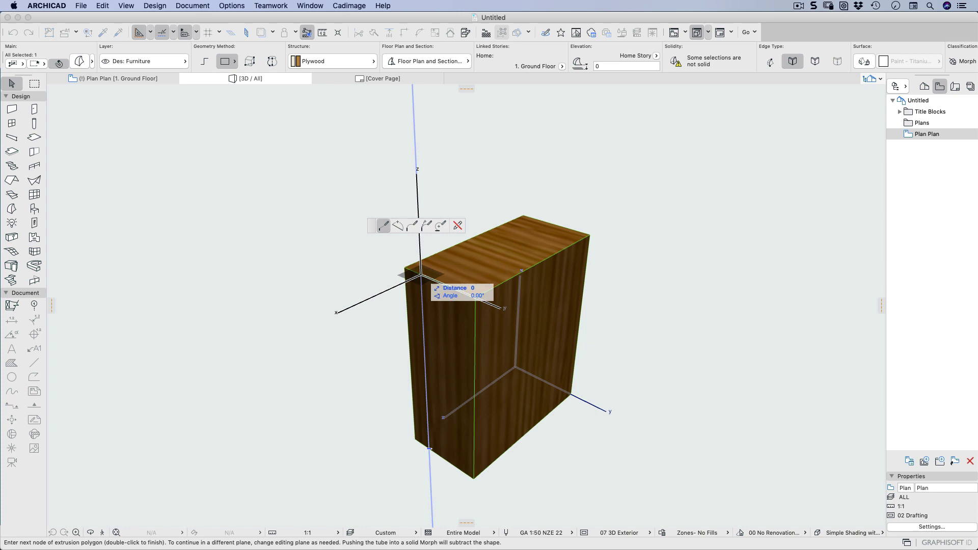
{"action": "key", "text": "Escape"}
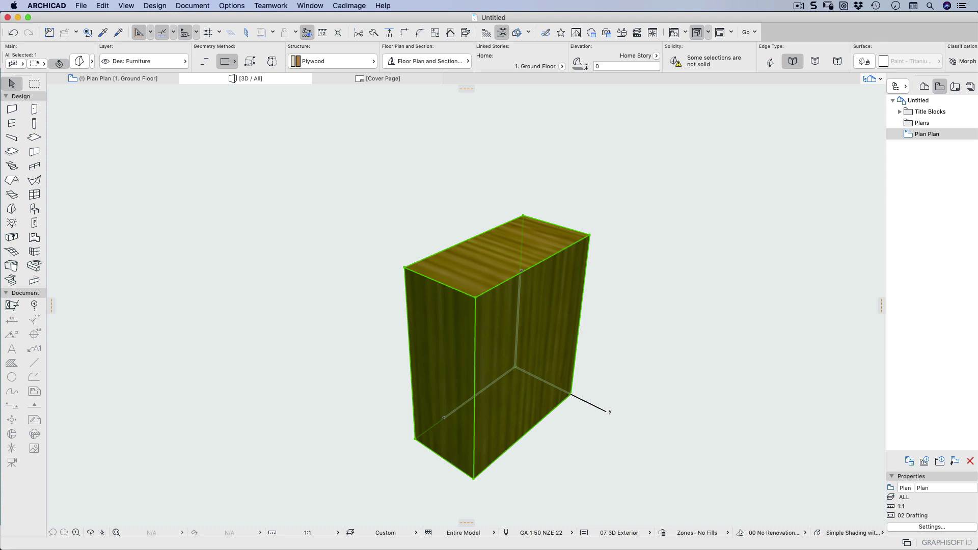
{"action": "key", "text": "Escape"}
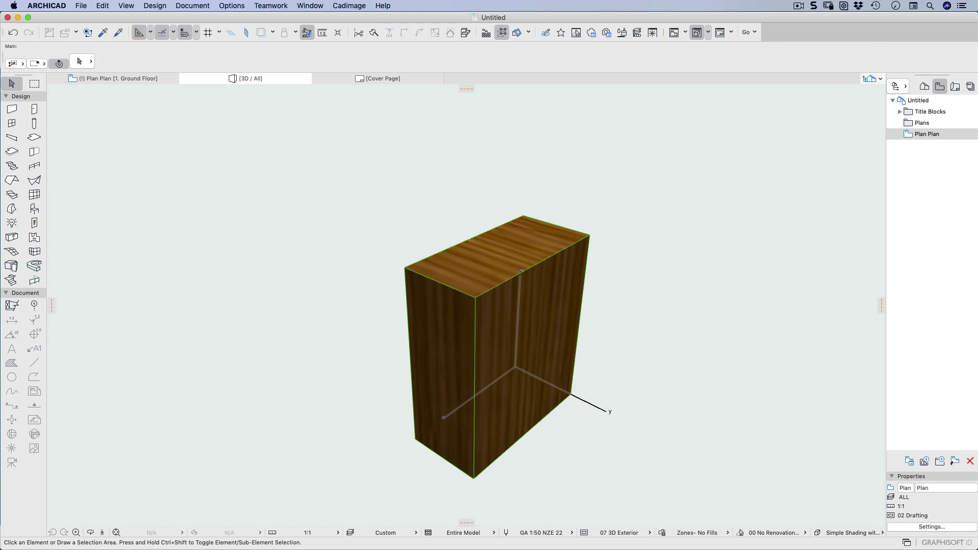
Draw a 15 by 10 rectangular Morph on the block's top face, starting from its corner at the x-axis end.
{"action": "left_click", "coordinate": [12, 208]}
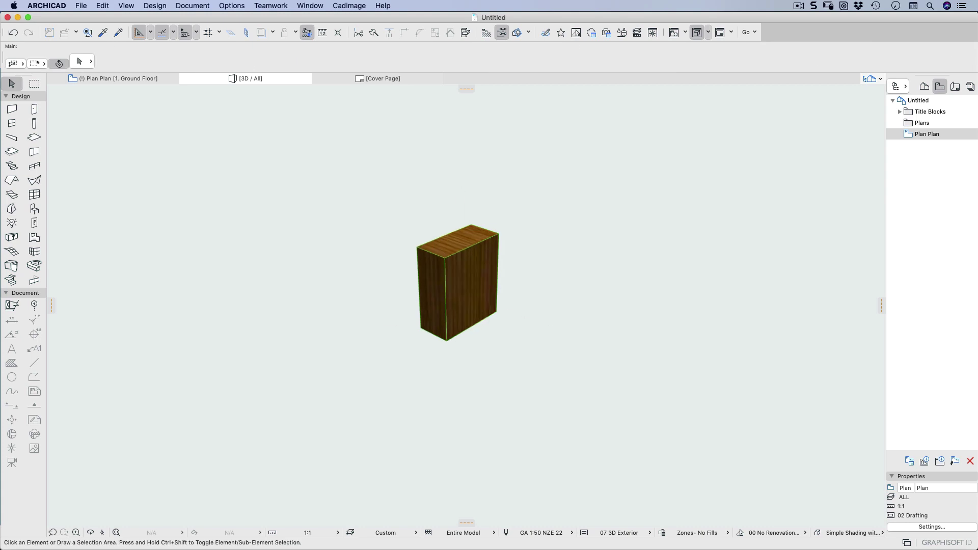
{"action": "scroll", "coordinate": [427, 266], "scroll_direction": "up", "scroll_amount": 10}
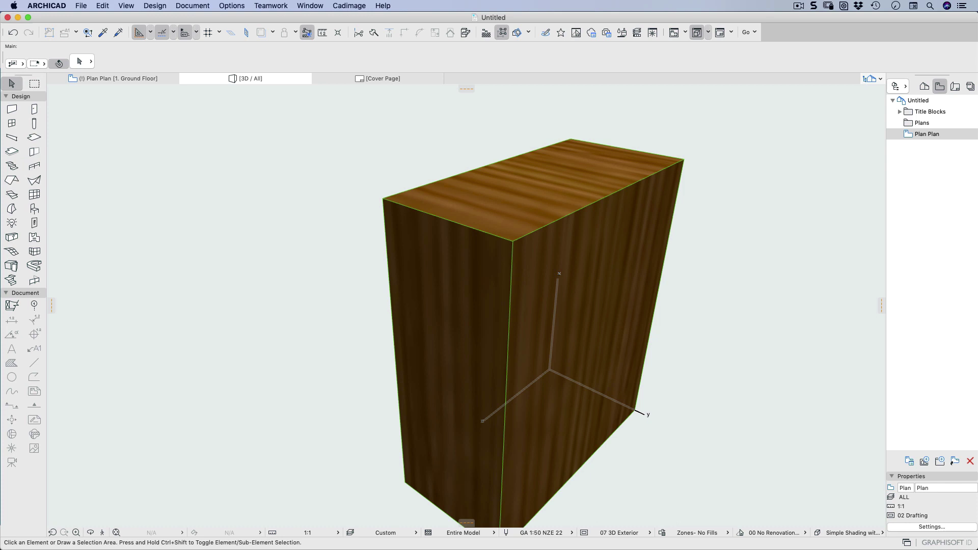
{"action": "key", "text": "w"}
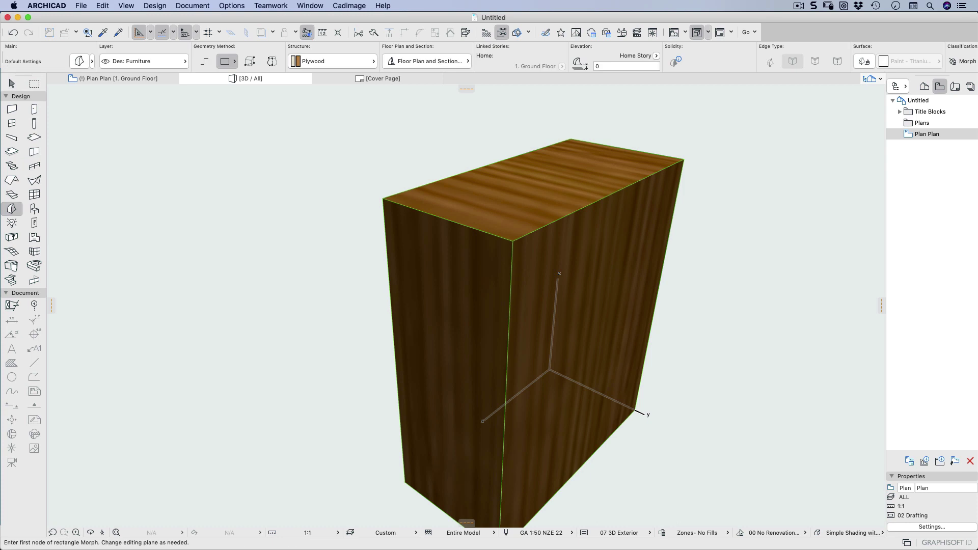
{"action": "left_click", "coordinate": [384, 197]}
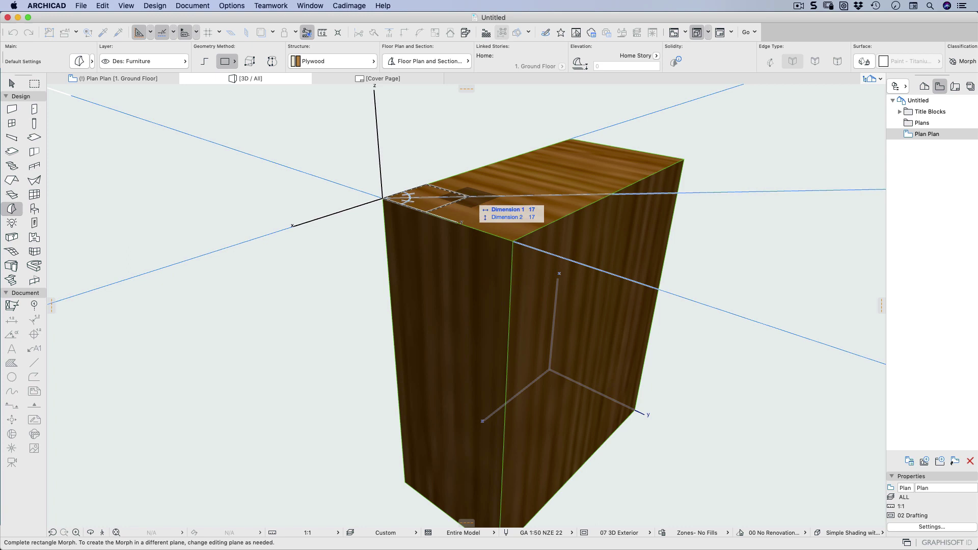
{"action": "type", "text": "15"}
{"action": "key", "text": "Tab"}
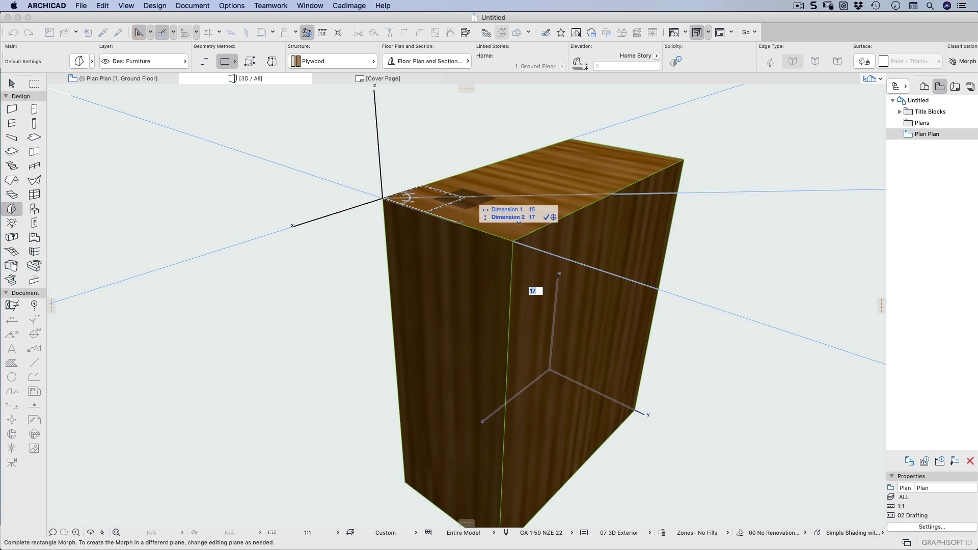
{"action": "type", "text": "10"}
{"action": "key", "text": "Return"}
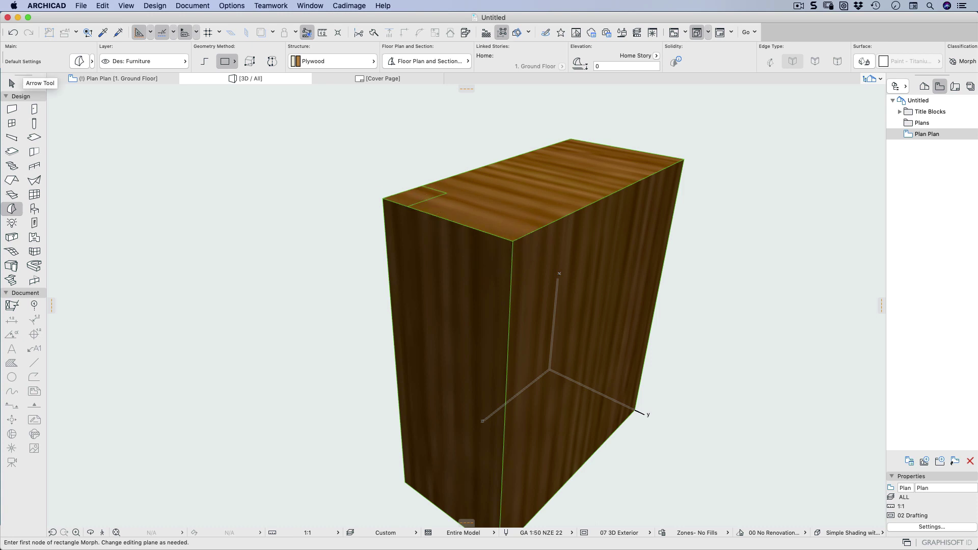
Extrude the small corner rectangle straight down to the base of the block.
{"action": "left_click", "coordinate": [12, 83]}
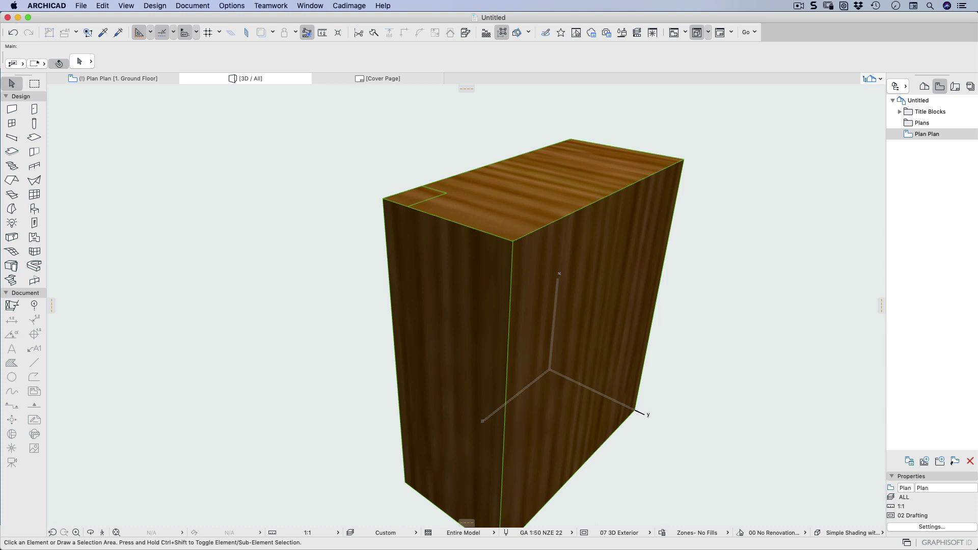
{"action": "left_click", "coordinate": [428, 199]}
{"action": "left_click", "coordinate": [427, 199]}
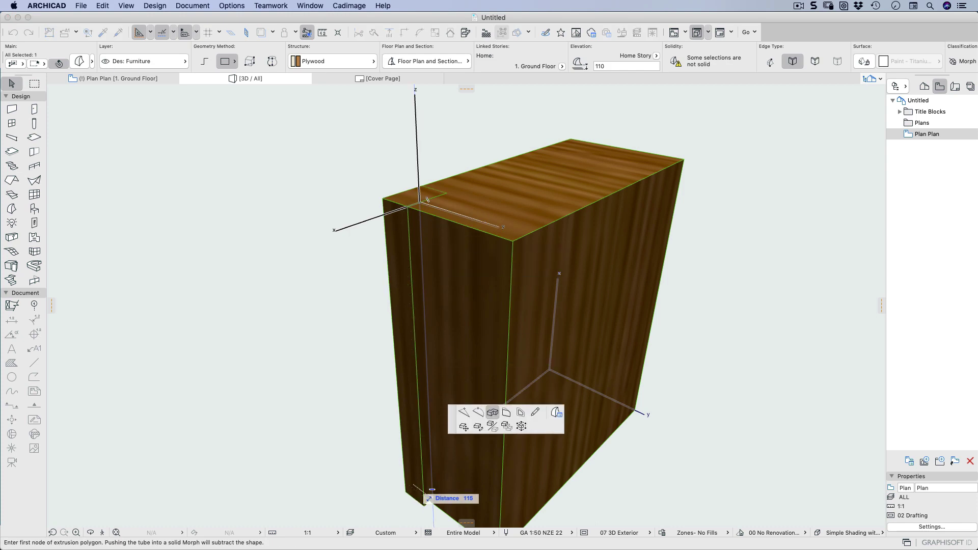
{"action": "left_click", "coordinate": [432, 491]}
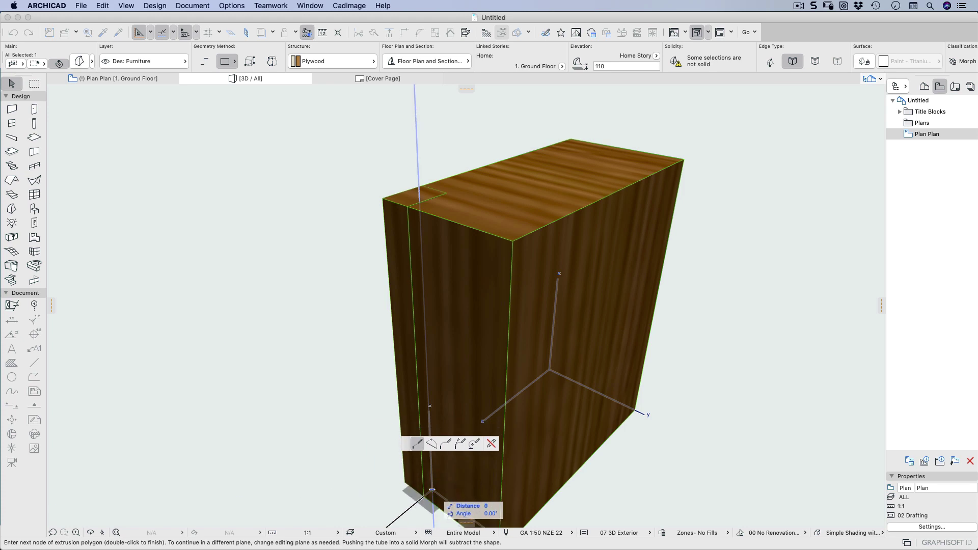
{"action": "left_click", "coordinate": [432, 490]}
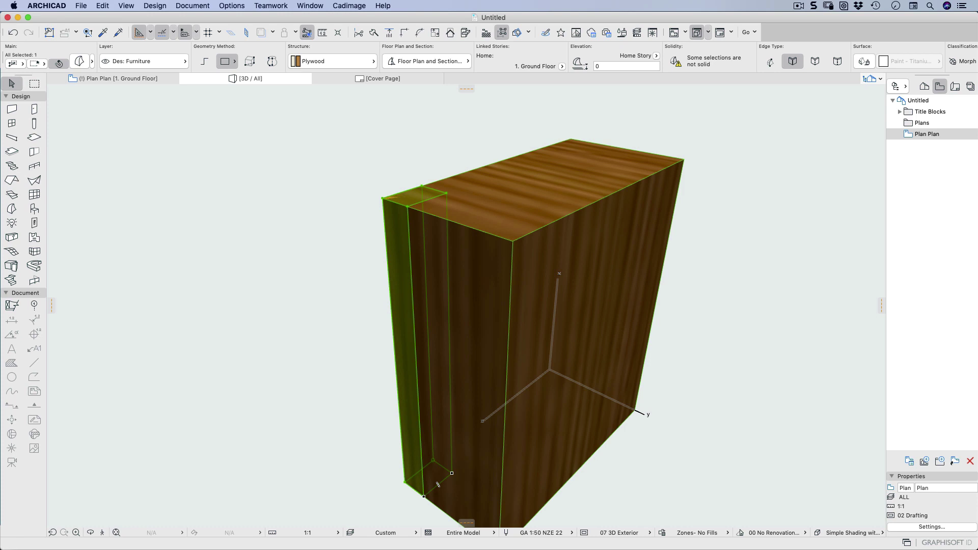
Draw a rectangular Morph 20 long on the block's top face, starting from the corner at the y-axis end, and select it.
{"action": "left_click", "coordinate": [11, 209]}
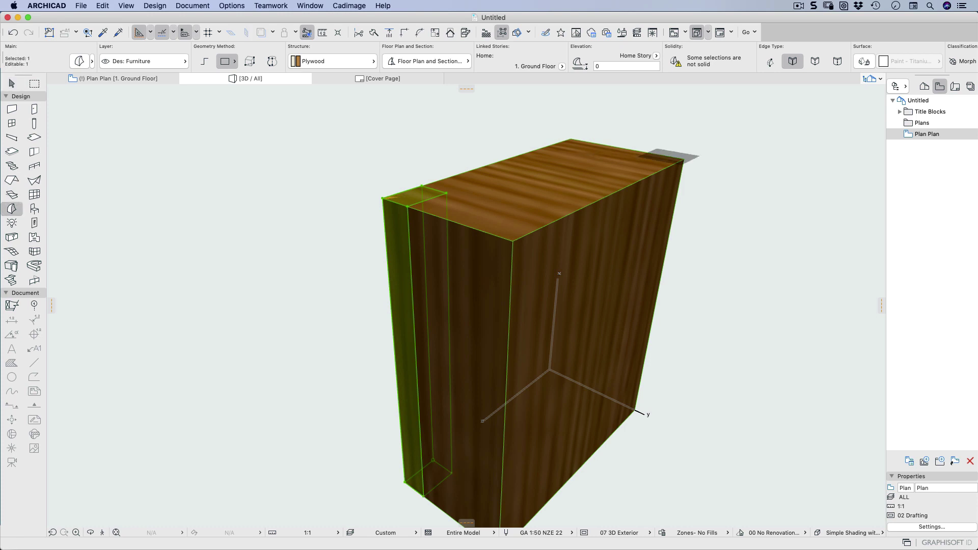
{"action": "key", "text": "Escape"}
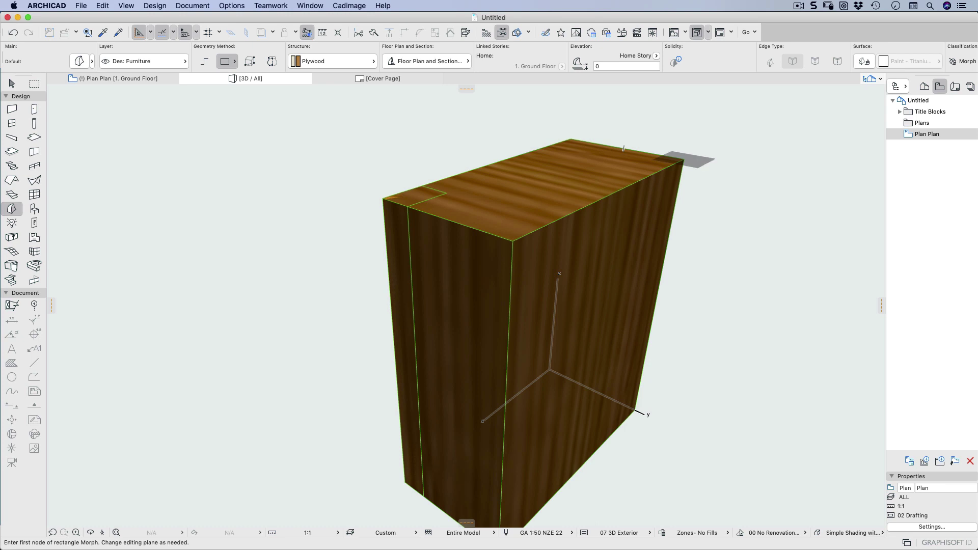
{"action": "left_click", "coordinate": [684, 159]}
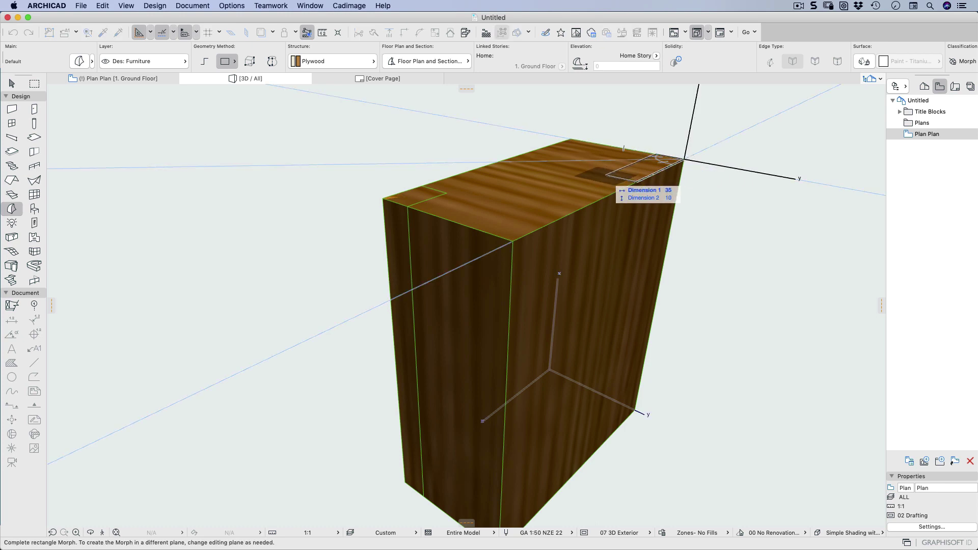
{"action": "type", "text": "20"}
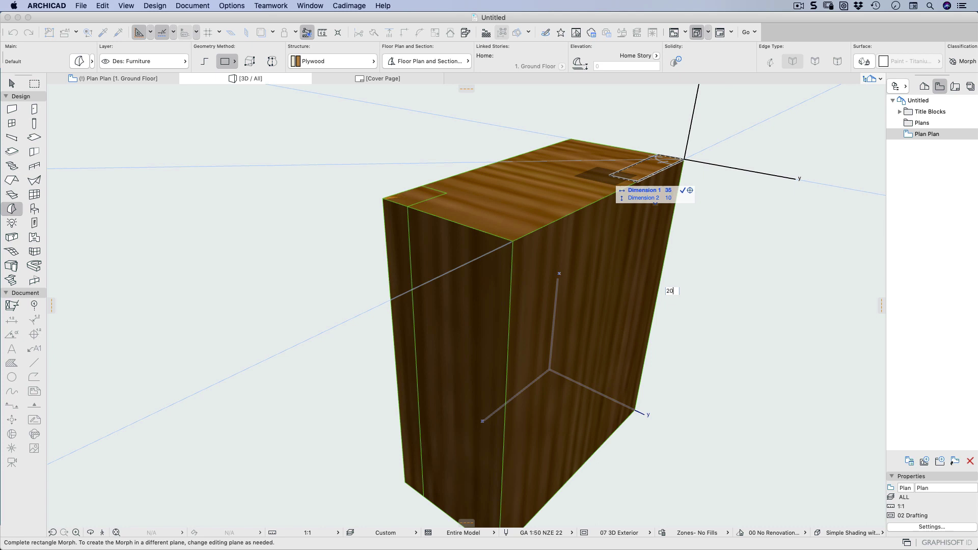
{"action": "key", "text": "Tab"}
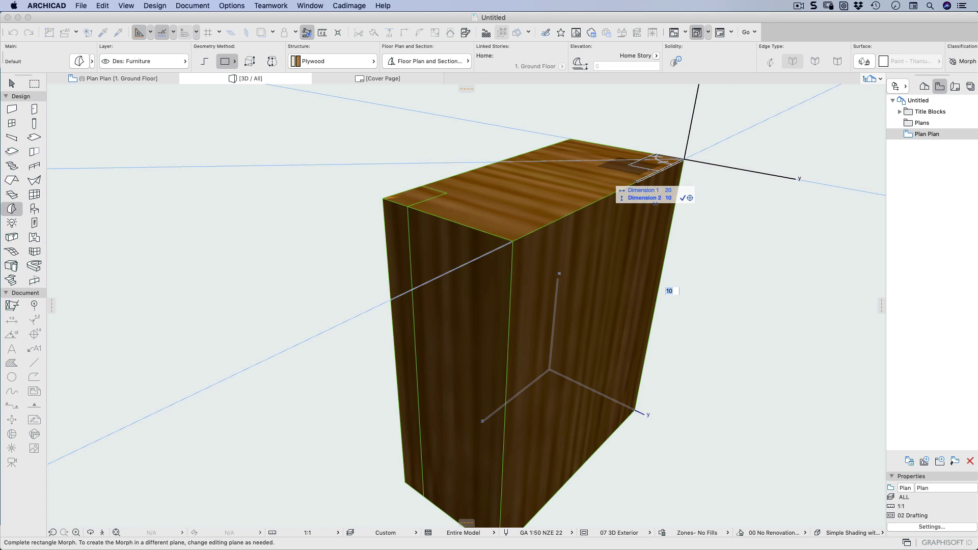
{"action": "type", "text": "1"}
{"action": "key", "text": "Return"}
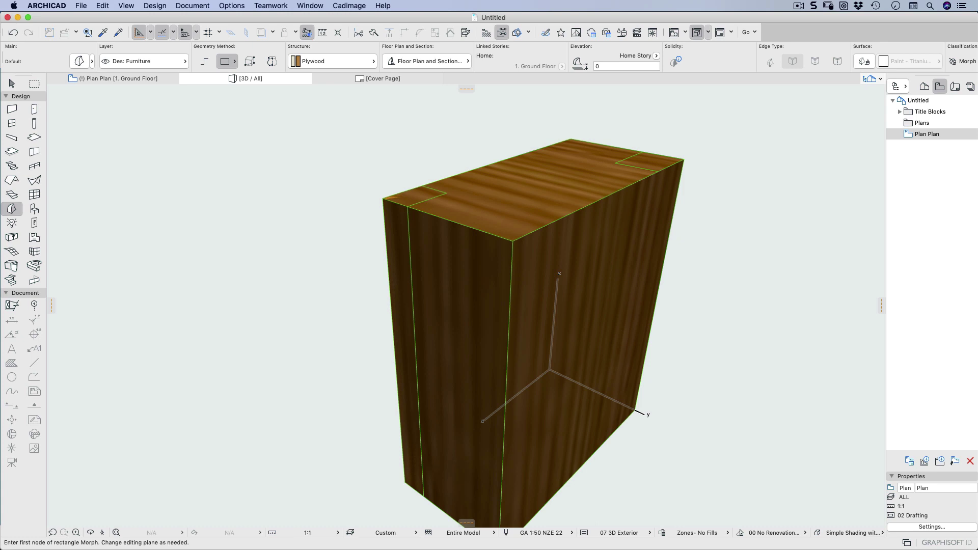
{"action": "left_click", "coordinate": [12, 83]}
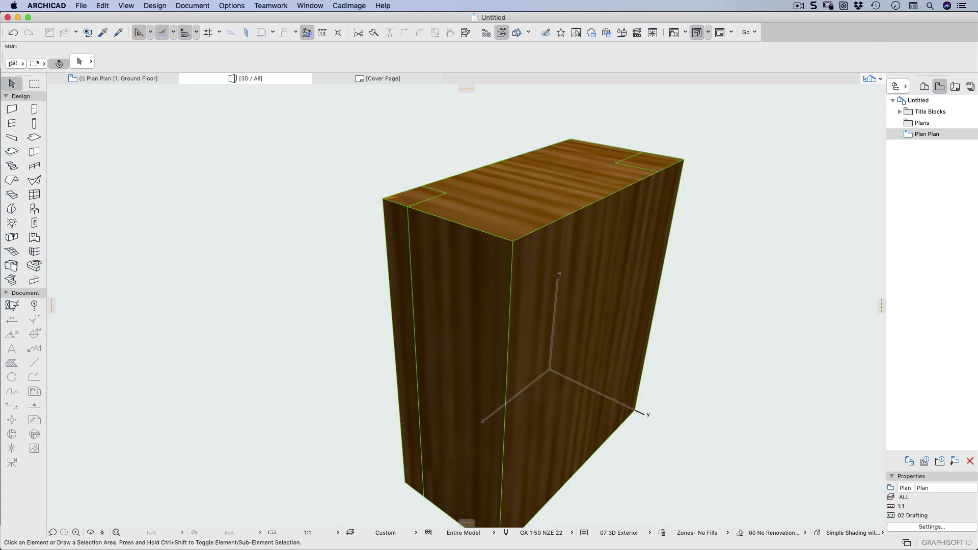
{"action": "left_click", "coordinate": [630, 158]}
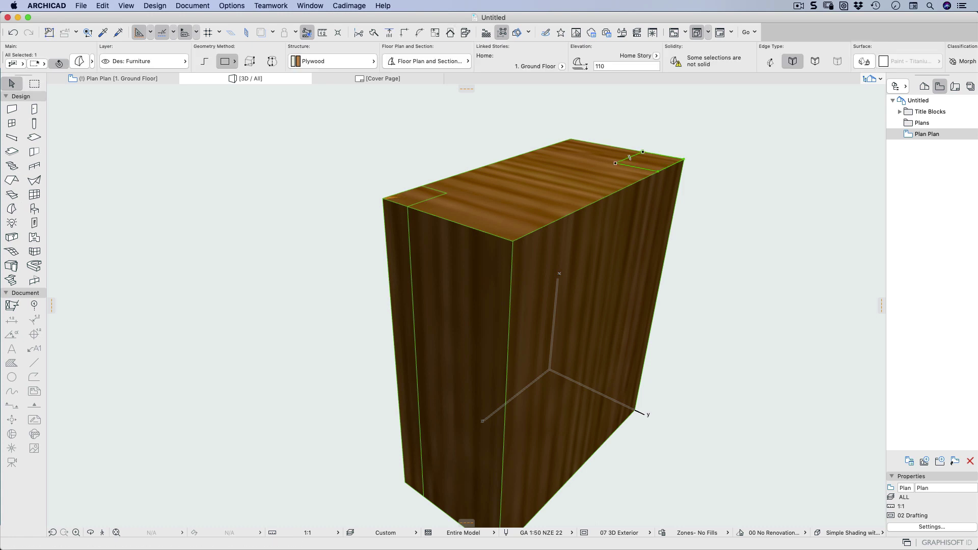
Try to extrude the new corner rectangle down to the block's base corner, and undo the extrusion.
{"action": "left_click", "coordinate": [631, 162]}
{"action": "left_click", "coordinate": [699, 210]}
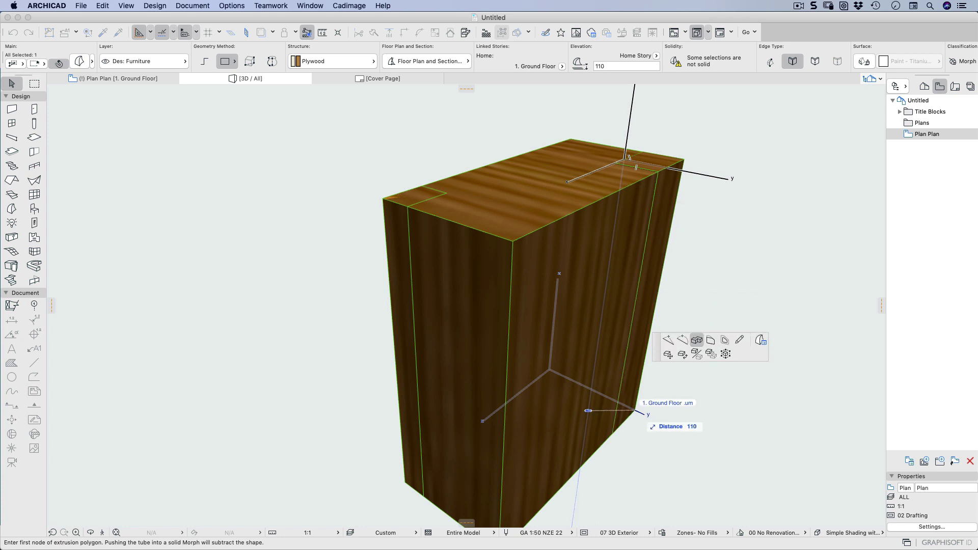
{"action": "left_click", "coordinate": [635, 410]}
{"action": "double_click", "coordinate": [647, 417]}
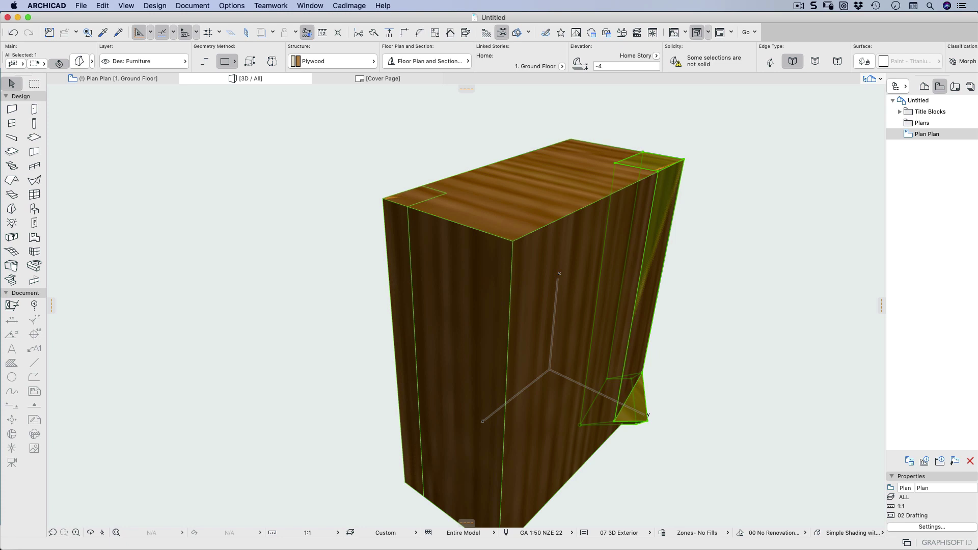
{"action": "key", "text": "super+z"}
{"action": "key", "text": "super+z"}
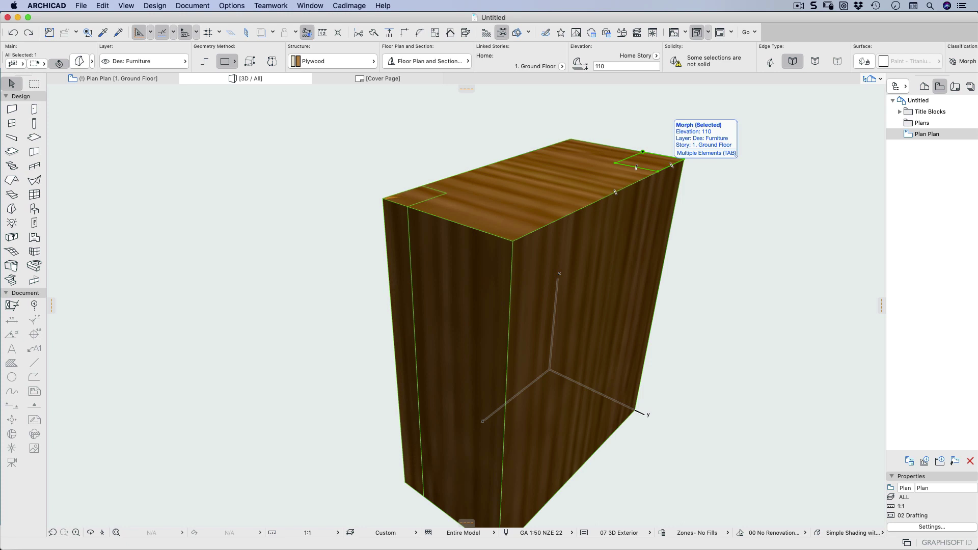
Extrude the corner rectangle at the y-axis end straight down by the full height to the block's base.
{"action": "left_click", "coordinate": [665, 169]}
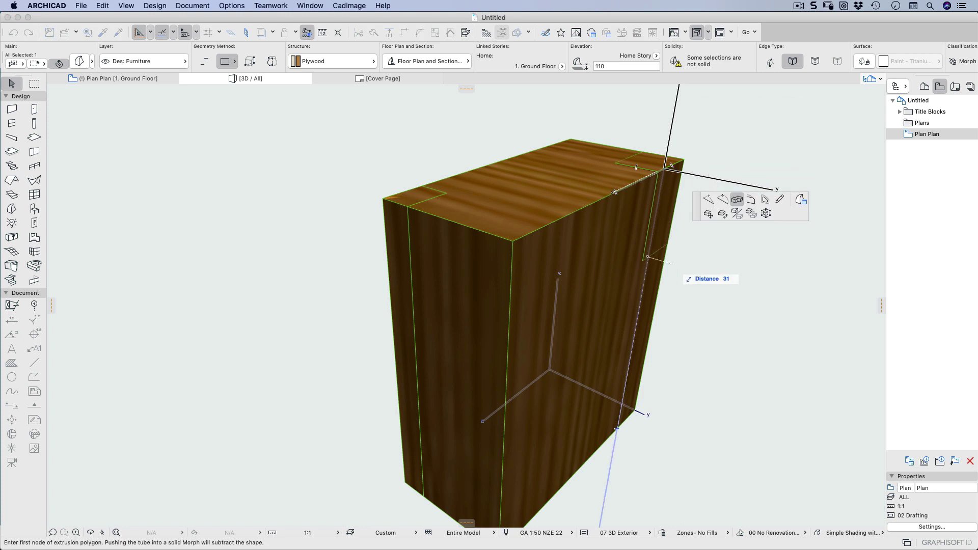
{"action": "left_click", "coordinate": [612, 408]}
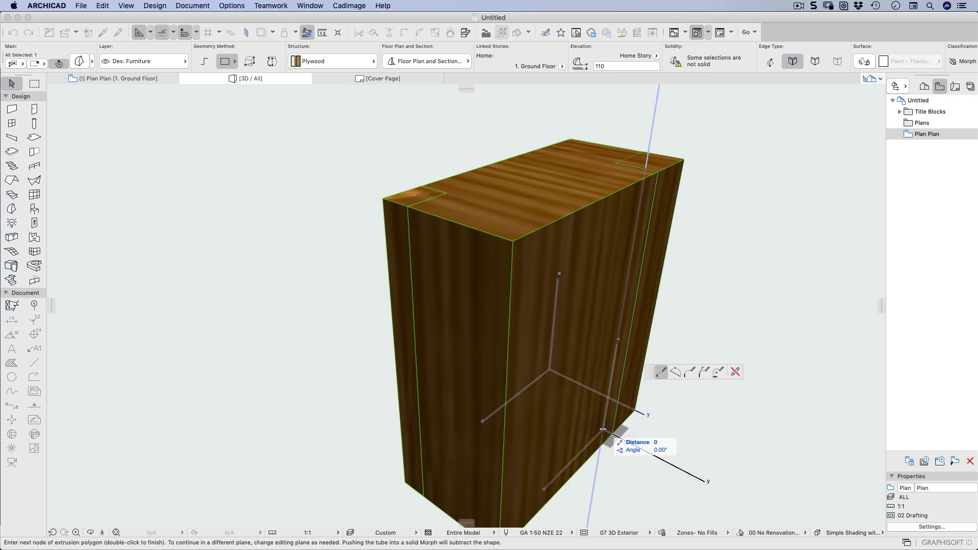
{"action": "left_click", "coordinate": [603, 429]}
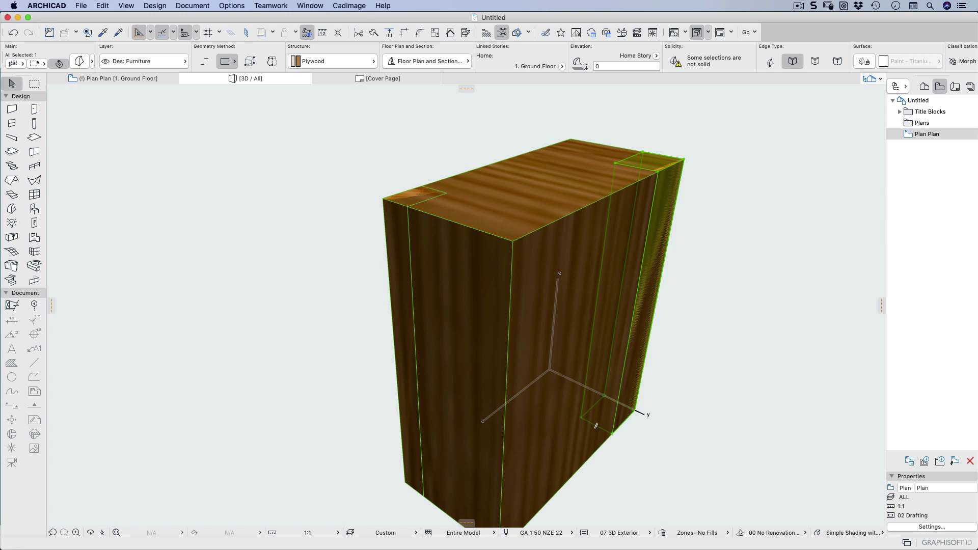
{"action": "key", "text": "x"}
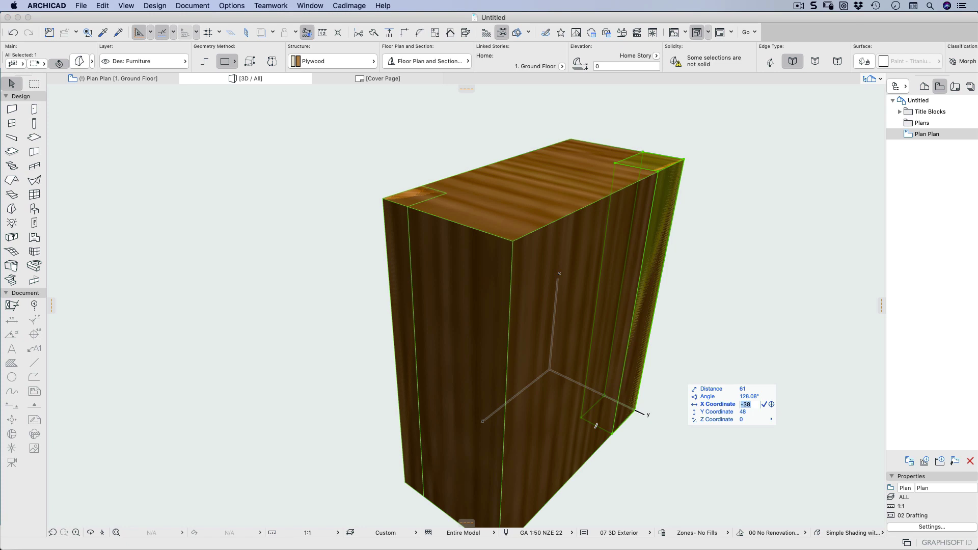
Select the large block and both corner Morphs, and subtract the corner pieces from the block with a Boolean operation.
{"action": "left_click", "coordinate": [414, 196]}
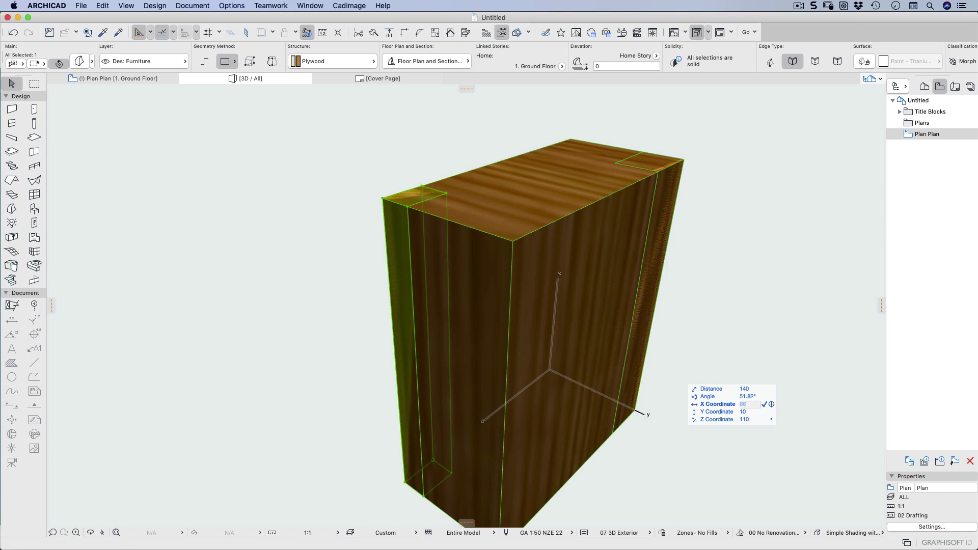
{"action": "left_click", "coordinate": [489, 199], "text": "shift"}
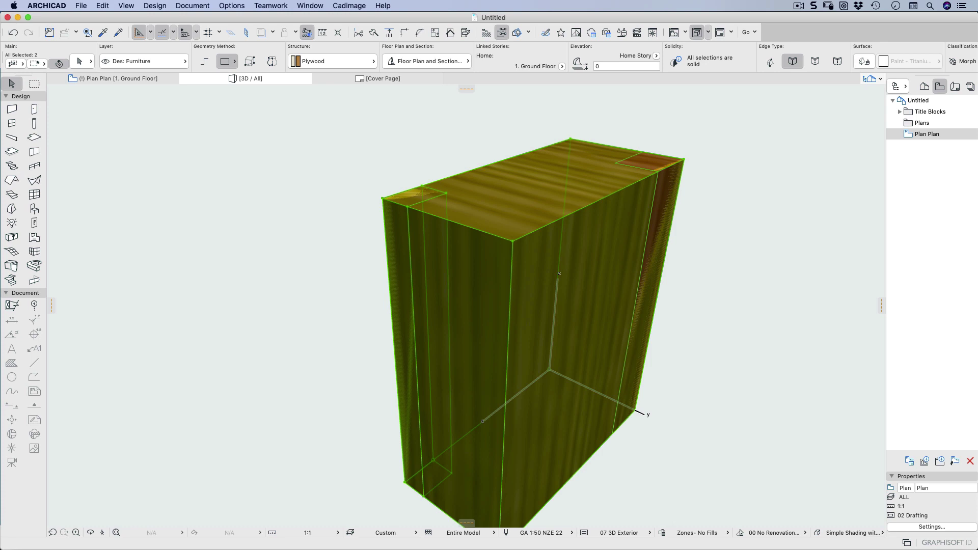
{"action": "left_click", "coordinate": [634, 172], "text": "shift"}
{"action": "left_click", "coordinate": [659, 162], "text": "shift"}
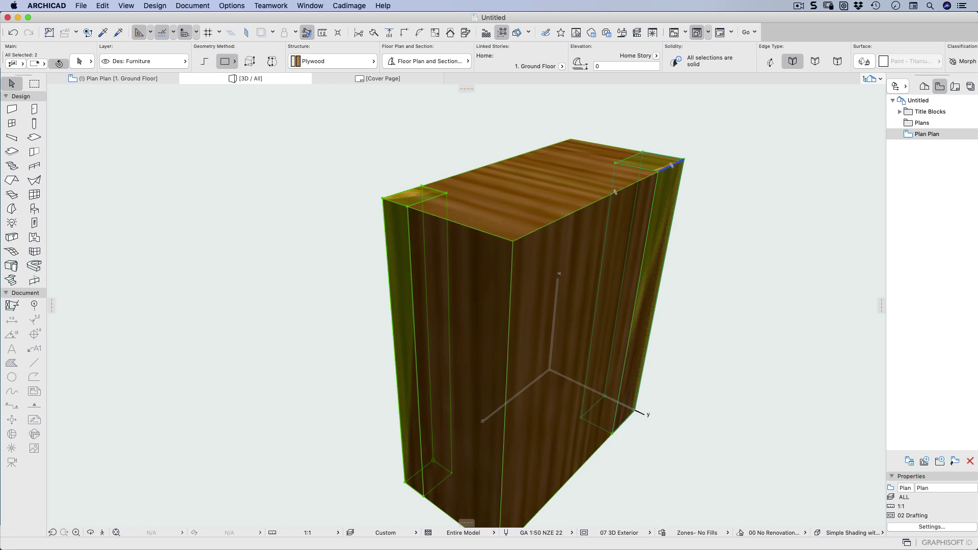
{"action": "left_click", "coordinate": [672, 166], "text": "shift"}
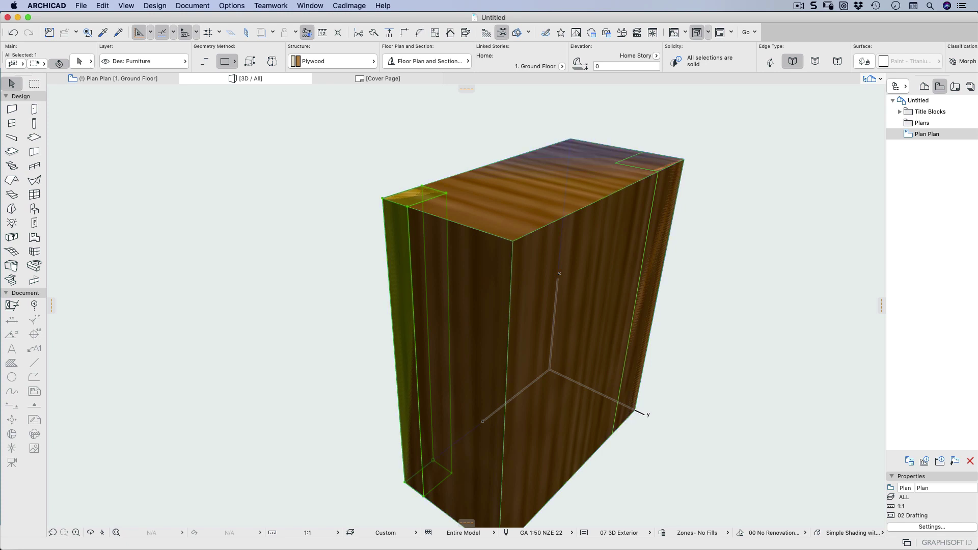
{"action": "left_click", "coordinate": [605, 156], "text": "shift"}
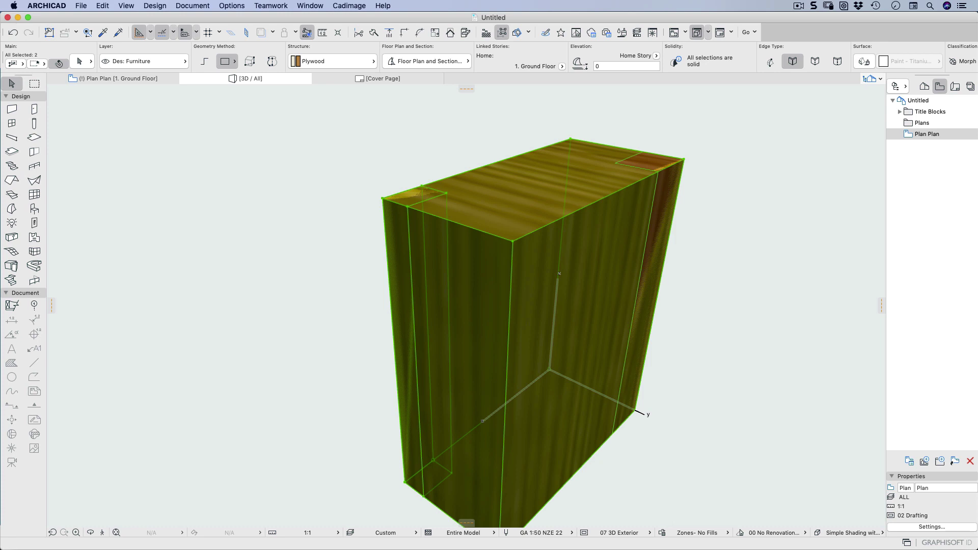
{"action": "left_click", "coordinate": [630, 157], "text": "shift"}
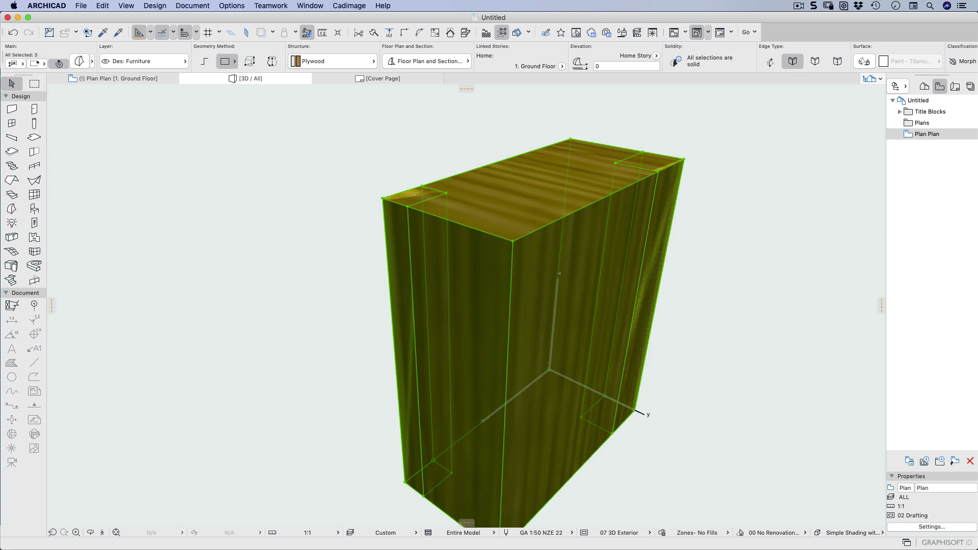
{"action": "right_click", "coordinate": [521, 192]}
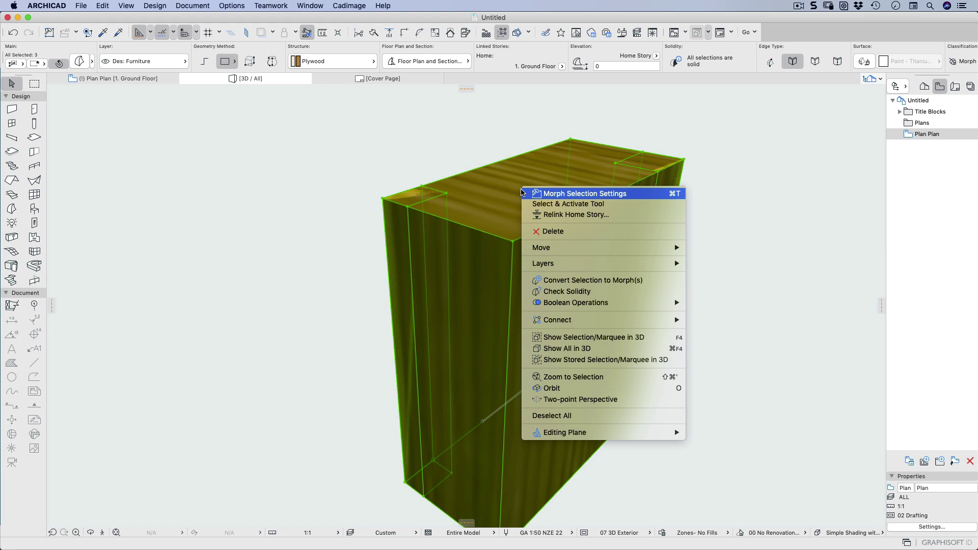
{"action": "mouse_move", "coordinate": [588, 309]}
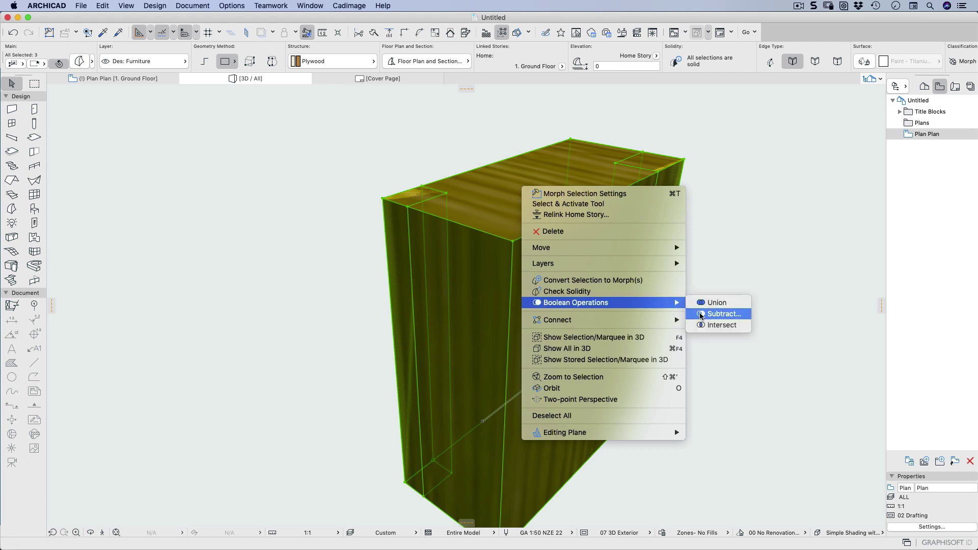
{"action": "left_click", "coordinate": [724, 314]}
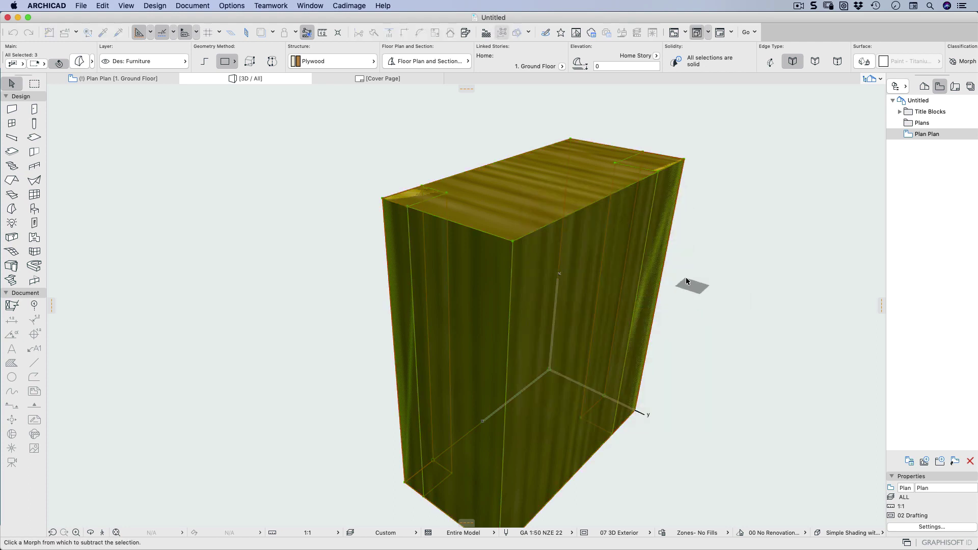
{"action": "left_click", "coordinate": [529, 196]}
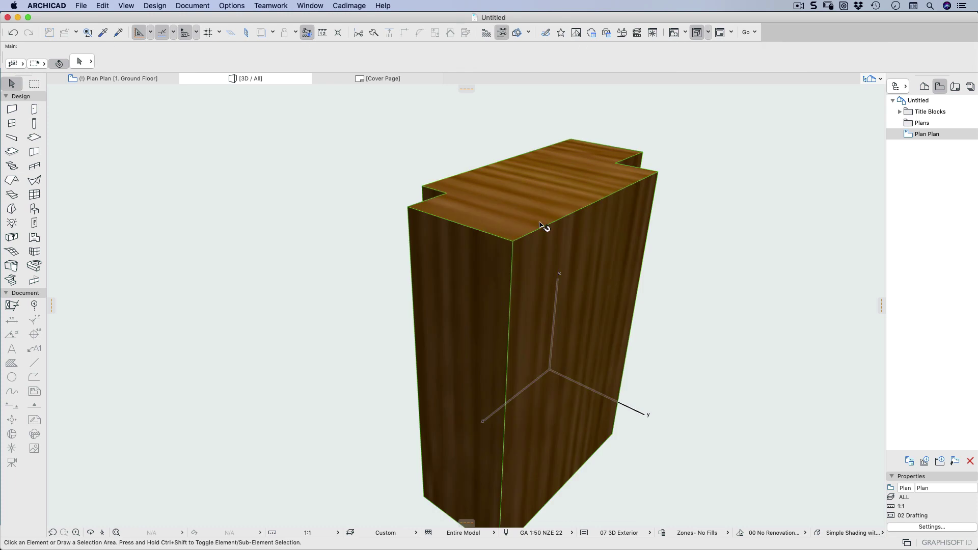
{"action": "key", "text": "super+z"}
Draw a full circular Morph with a radius of 6 on the upper part of the block's wide face at the y-axis end.
{"action": "left_click", "coordinate": [12, 209]}
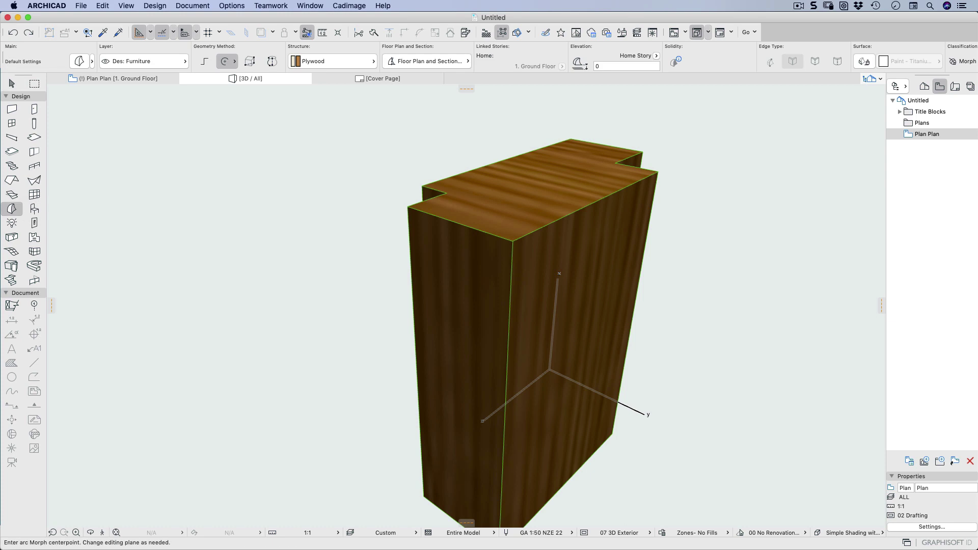
{"action": "left_click", "coordinate": [235, 61]}
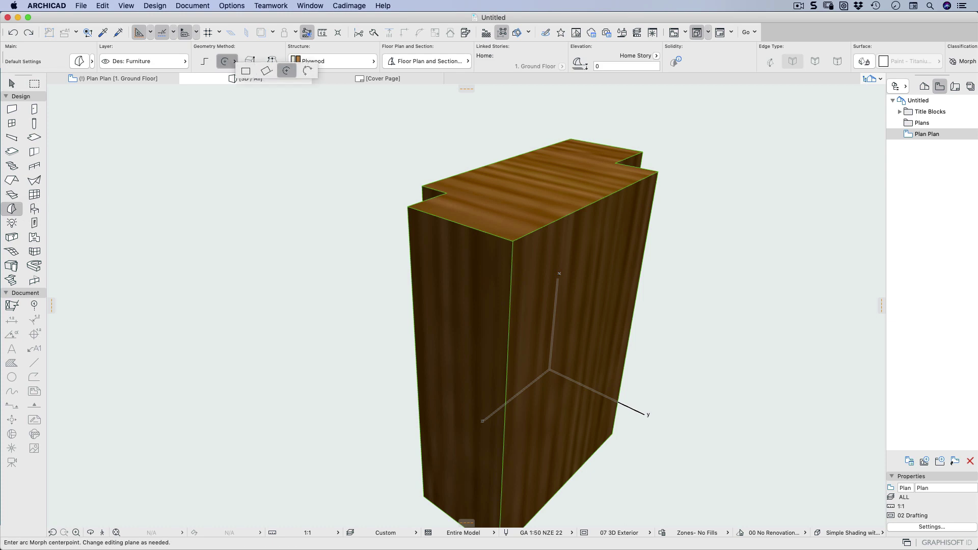
{"action": "left_click", "coordinate": [286, 71]}
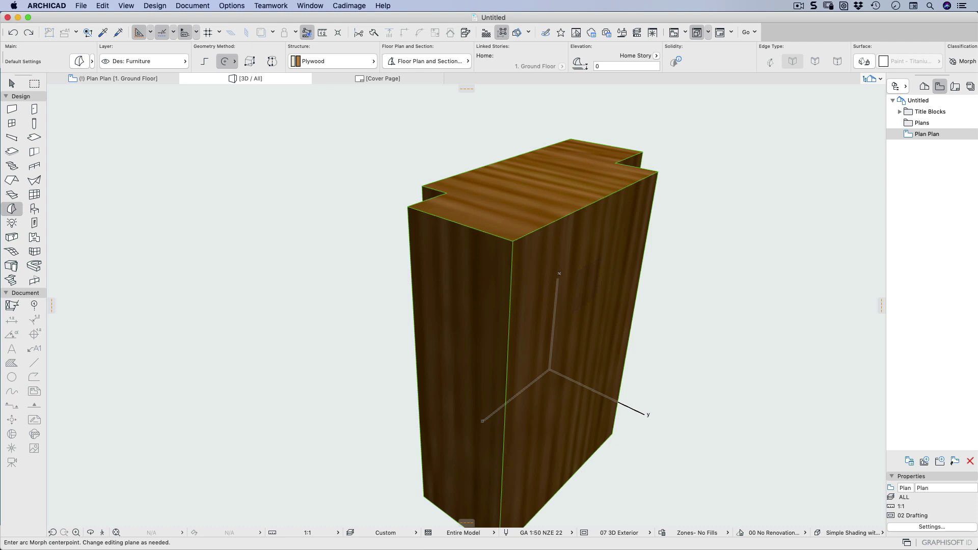
{"action": "left_click", "coordinate": [585, 285]}
{"action": "type", "text": "6"}
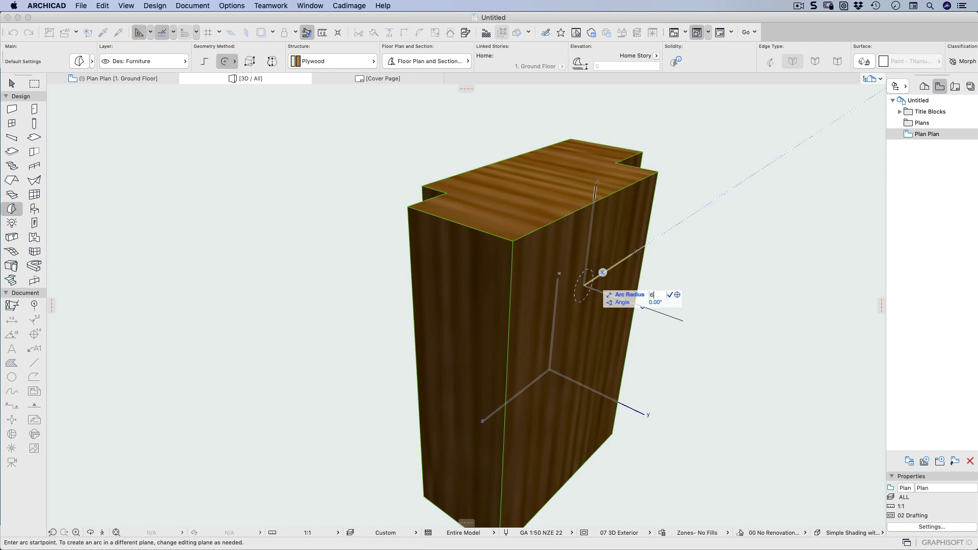
{"action": "key", "text": "Return"}
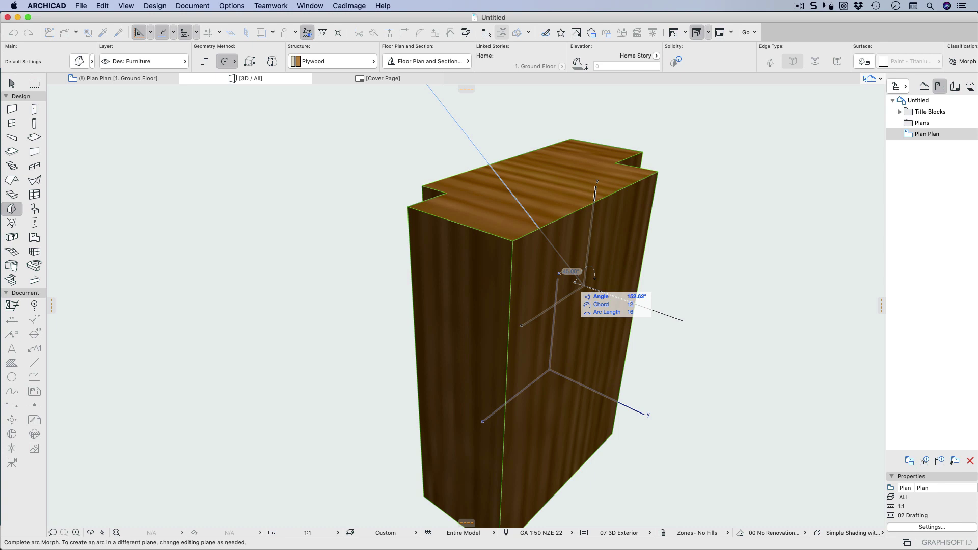
{"action": "left_click", "coordinate": [600, 286]}
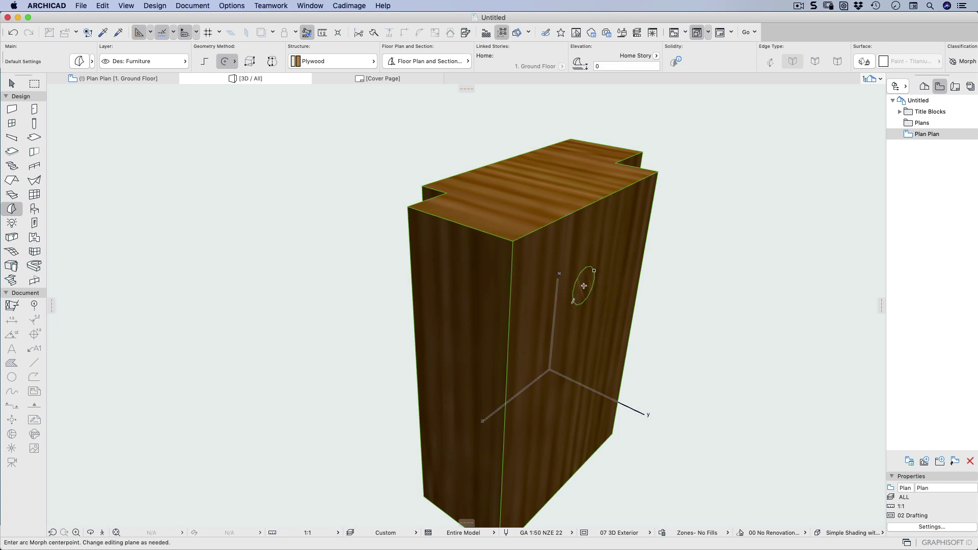
{"action": "key", "text": "Escape"}
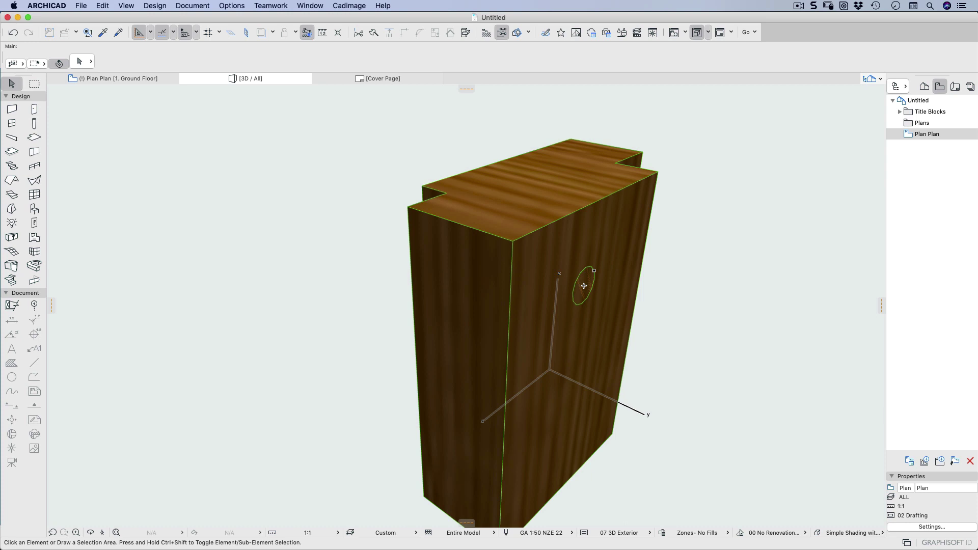
Extrude the circular Morph into a cylinder that runs through the block and projects beyond its opposite face.
{"action": "left_click", "coordinate": [584, 286]}
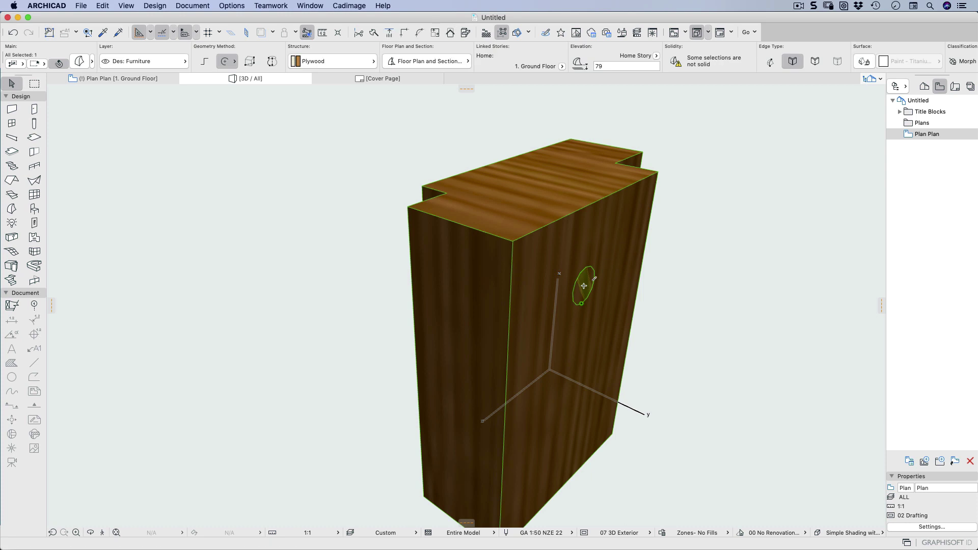
{"action": "left_click", "coordinate": [584, 286]}
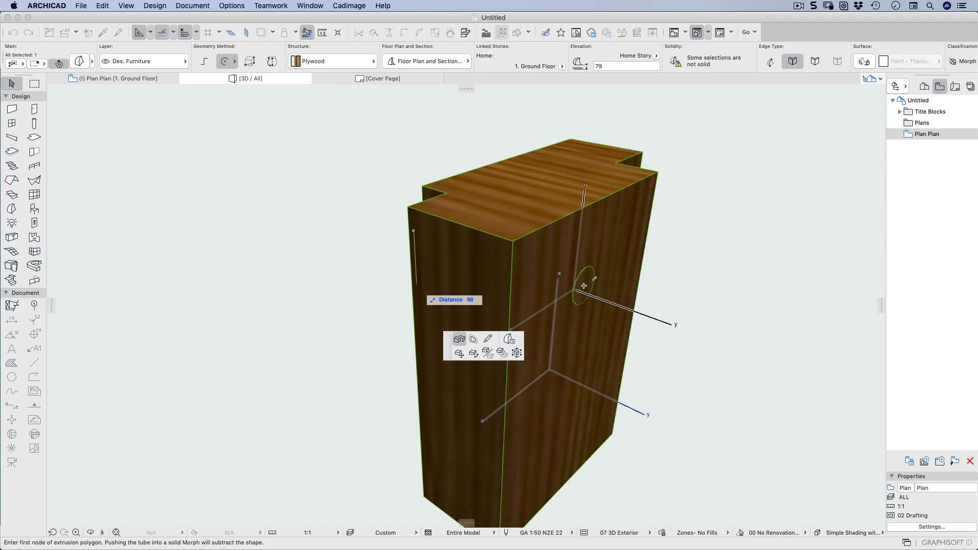
{"action": "middle_click_drag", "start_coordinate": [402, 285], "coordinate": [579, 286], "text": "shift"}
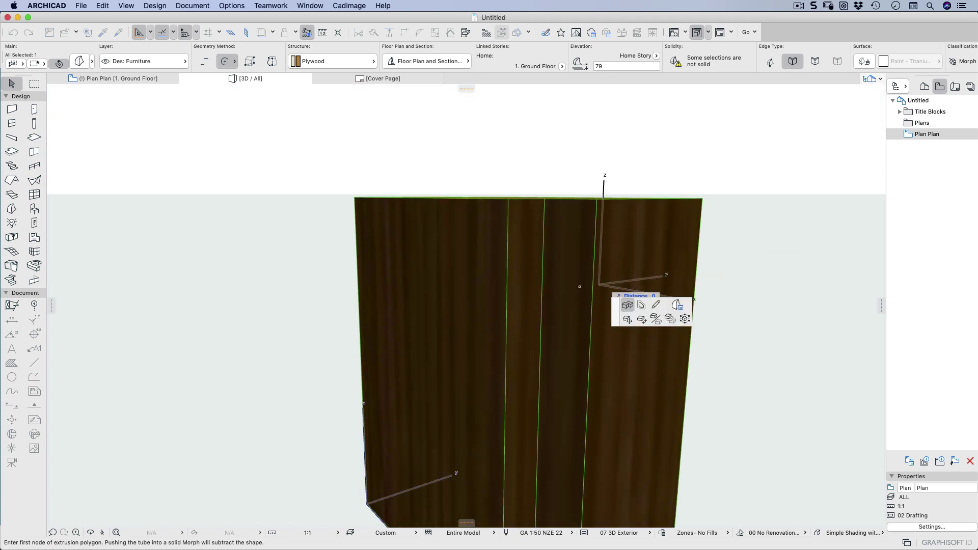
{"action": "left_click", "coordinate": [431, 305]}
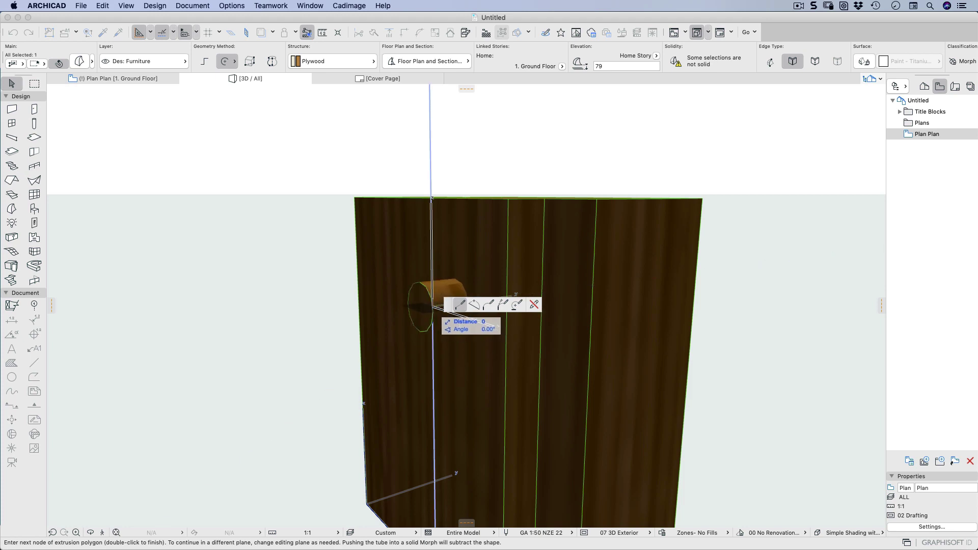
{"action": "double_click", "coordinate": [431, 305]}
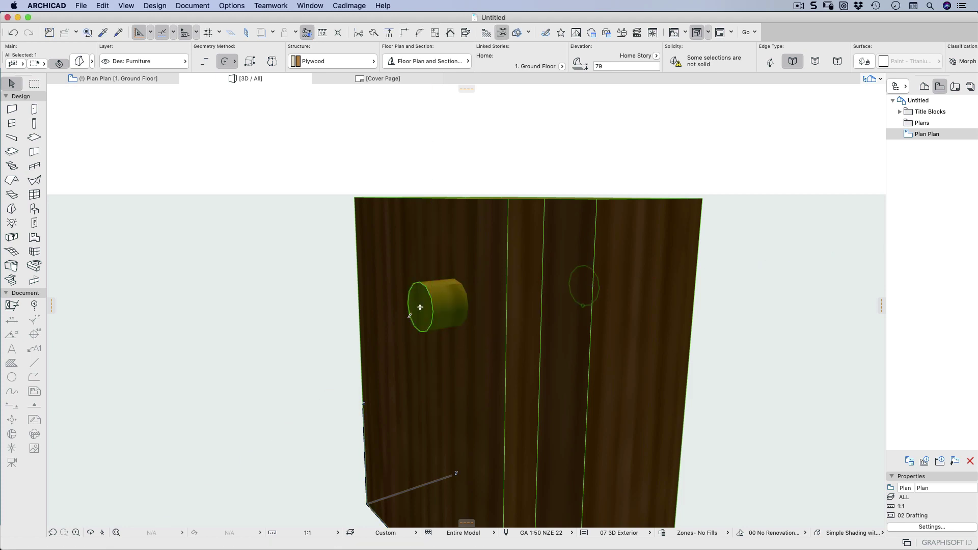
Select the cylinder and the block together and subtract the cylinder from the block with a Boolean operation to cut the round hole.
{"action": "middle_click_drag", "start_coordinate": [420, 308], "coordinate": [229, 321], "text": "shift"}
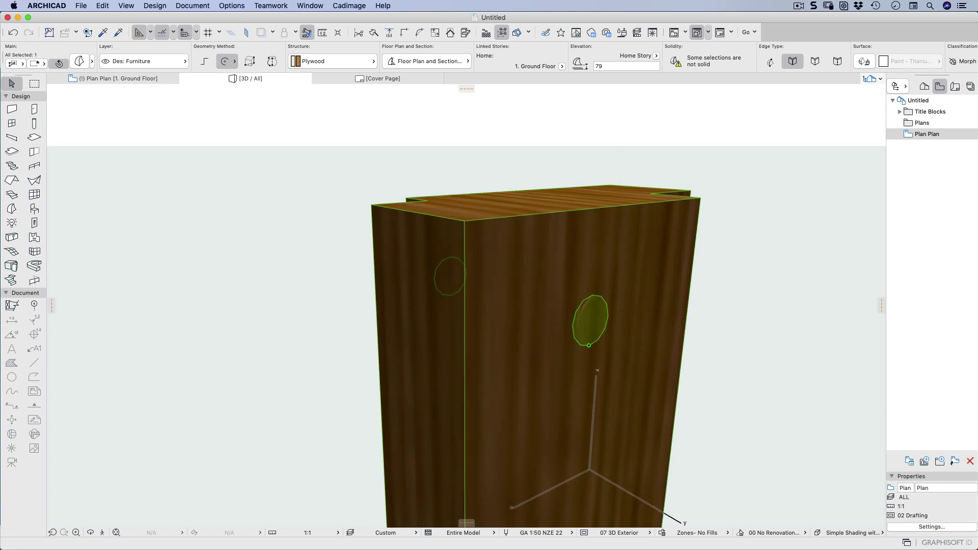
{"action": "key", "text": "Tab"}
{"action": "left_click", "coordinate": [443, 238], "text": "shift+super"}
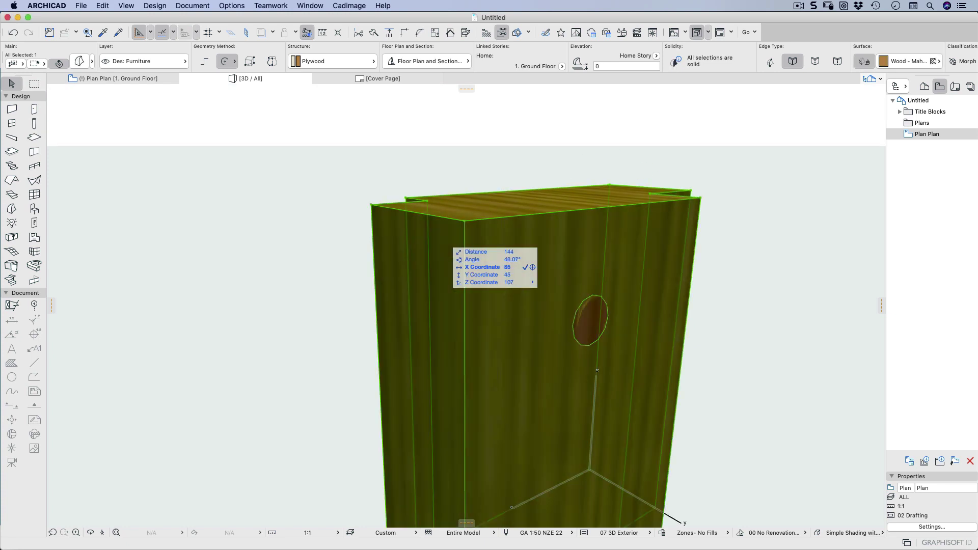
{"action": "key", "text": "Escape"}
{"action": "left_click", "coordinate": [591, 321]}
{"action": "left_click", "coordinate": [464, 234], "text": "shift"}
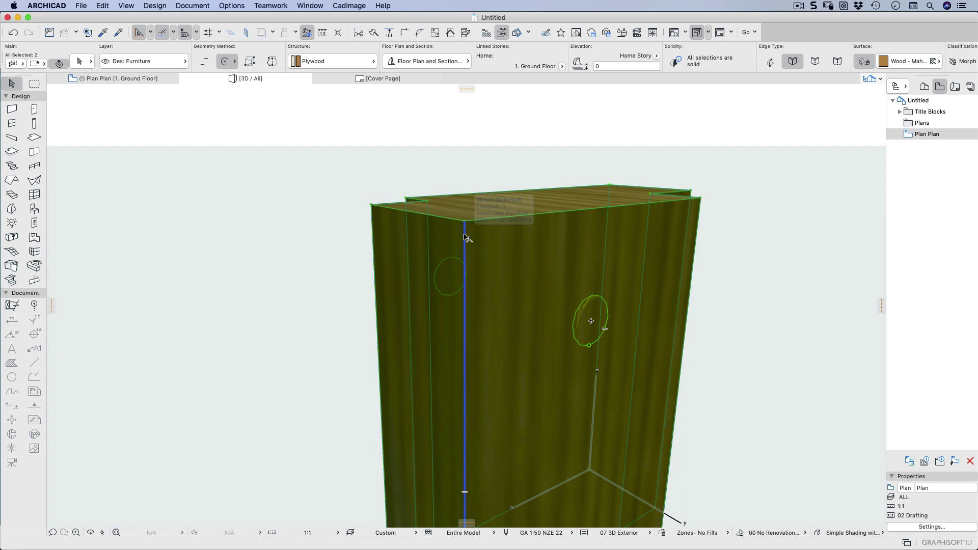
{"action": "left_click", "coordinate": [38, 60]}
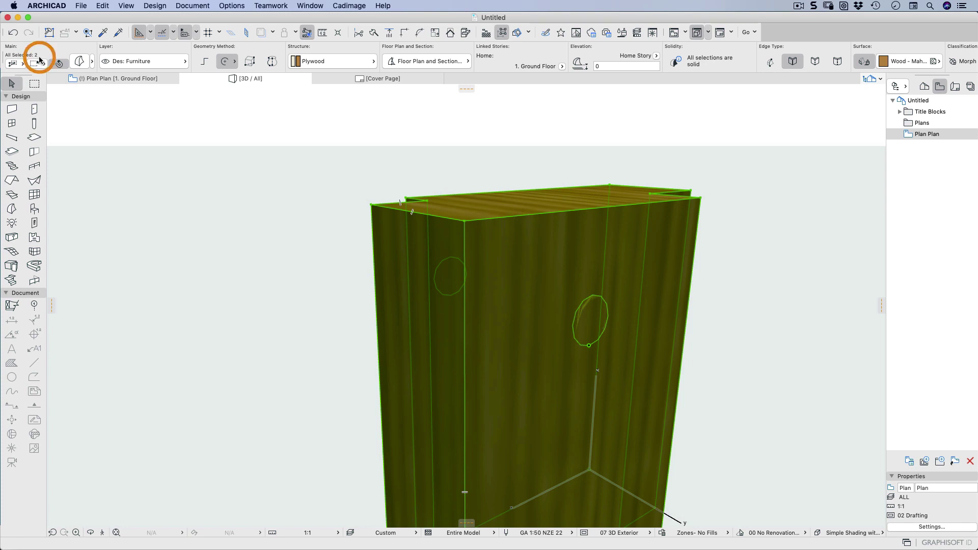
{"action": "right_click", "coordinate": [558, 233]}
{"action": "mouse_move", "coordinate": [632, 350]}
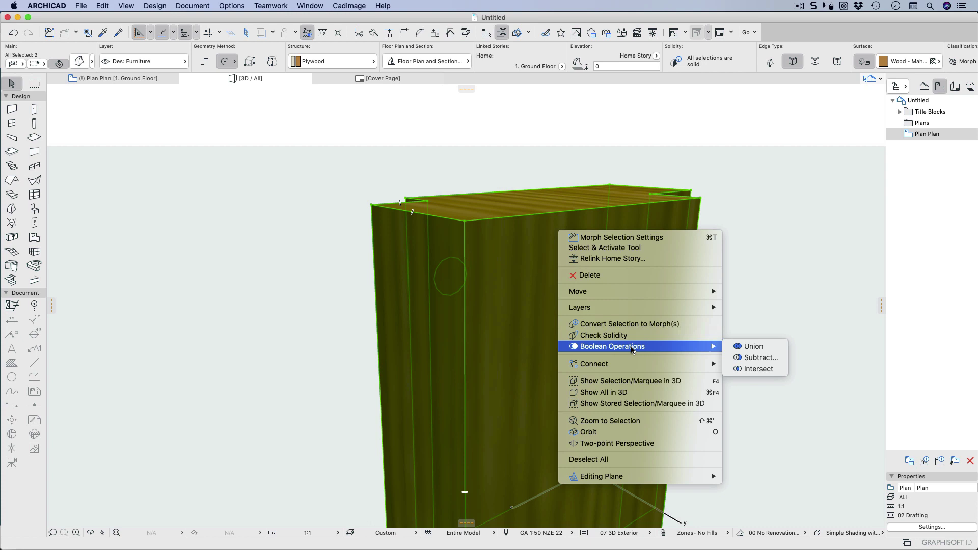
{"action": "left_click", "coordinate": [751, 358]}
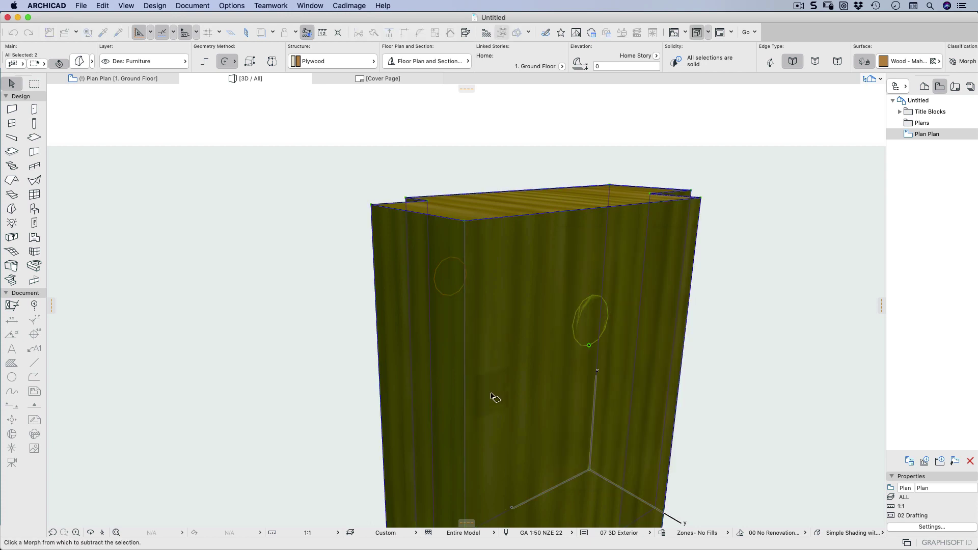
{"action": "left_click", "coordinate": [492, 396]}
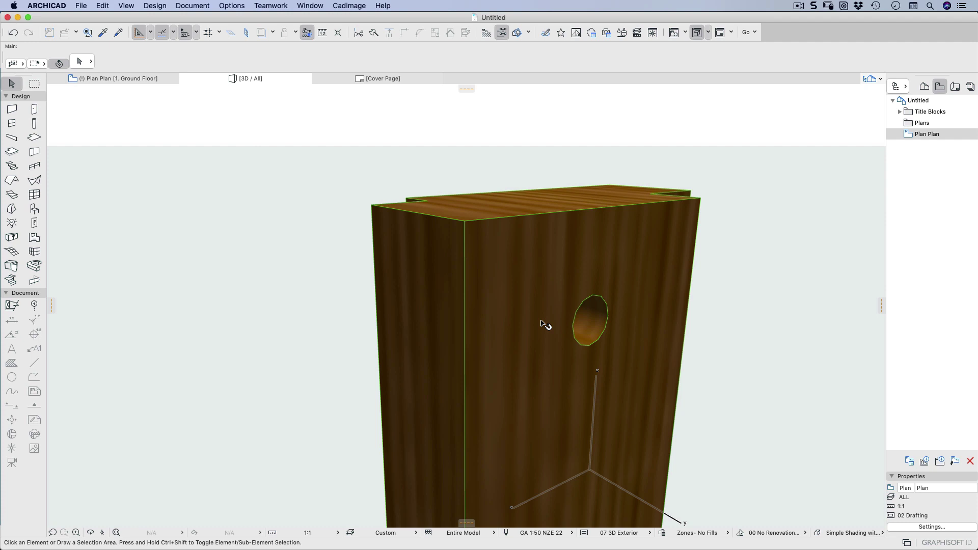
{"action": "middle_click_drag", "start_coordinate": [545, 294], "coordinate": [540, 260], "text": "shift"}
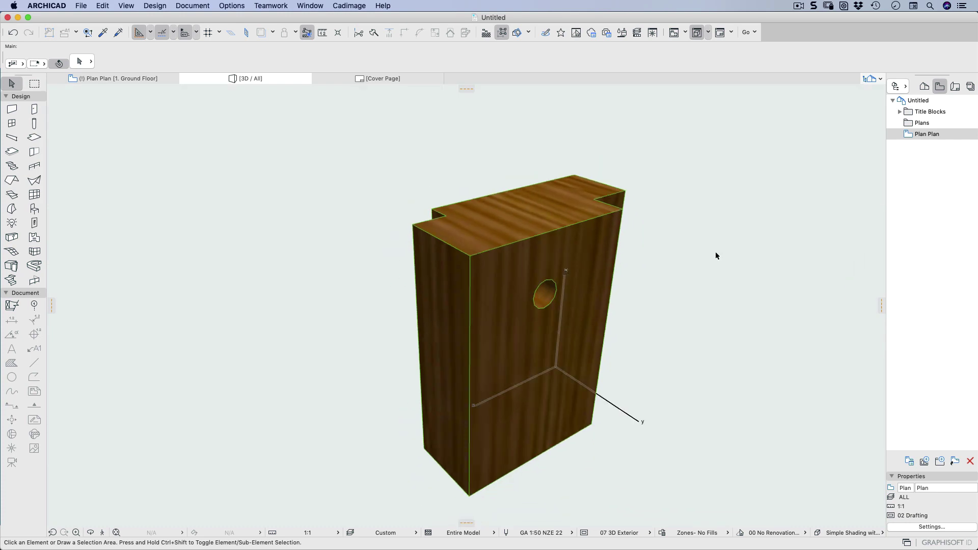